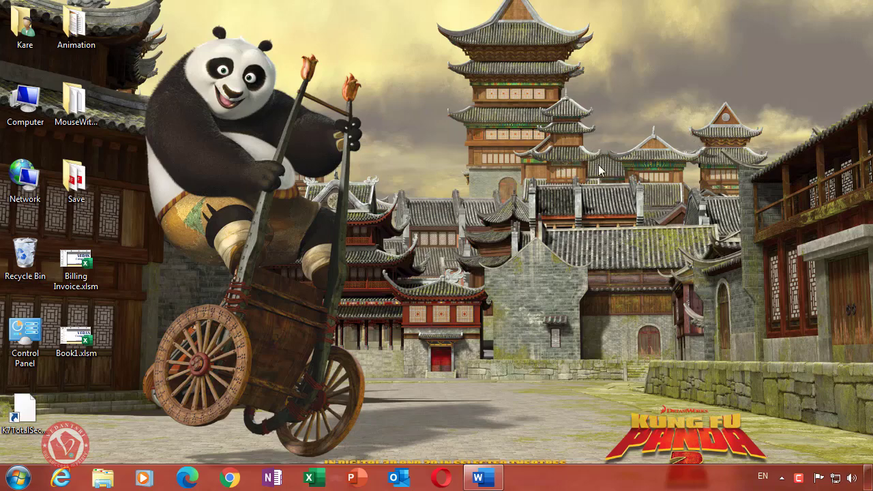
Restore the blank Document1 Word window from the taskbar.
right_click(501, 114)
click(533, 154)
click(480, 479)
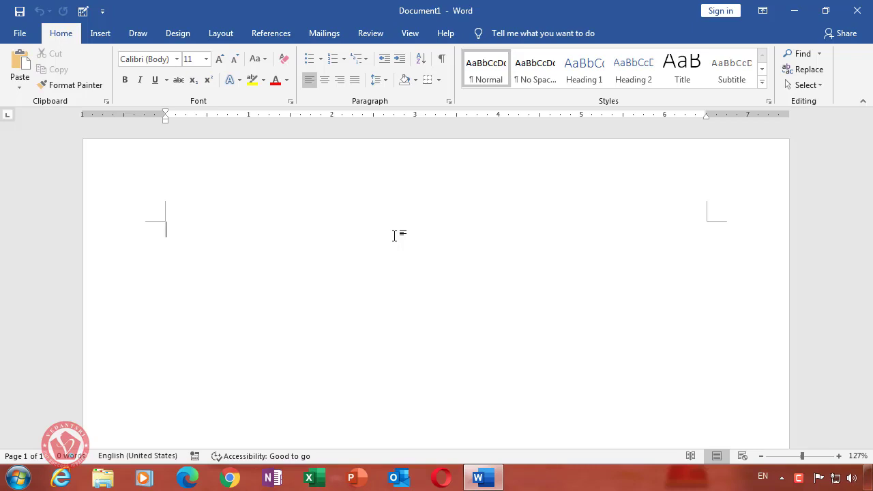
Generate =rand(20) sample text and make all of it 18 pt and justified.
text(=rand(20)
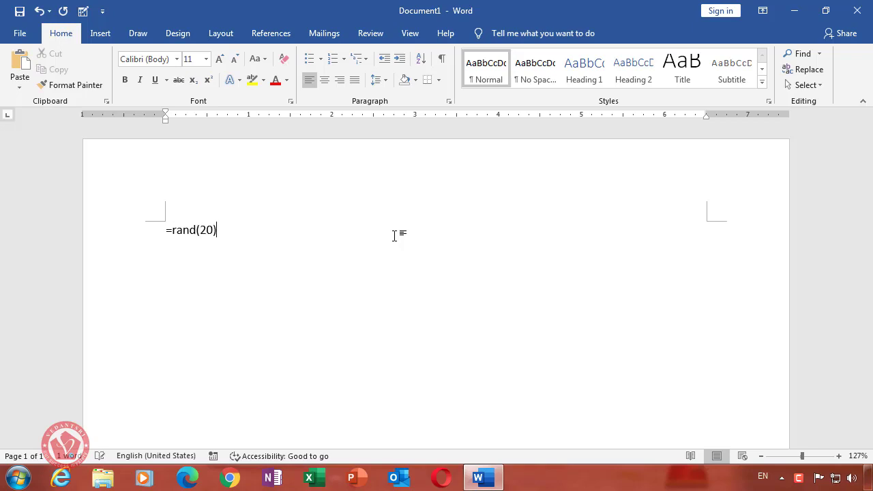
key(Return)
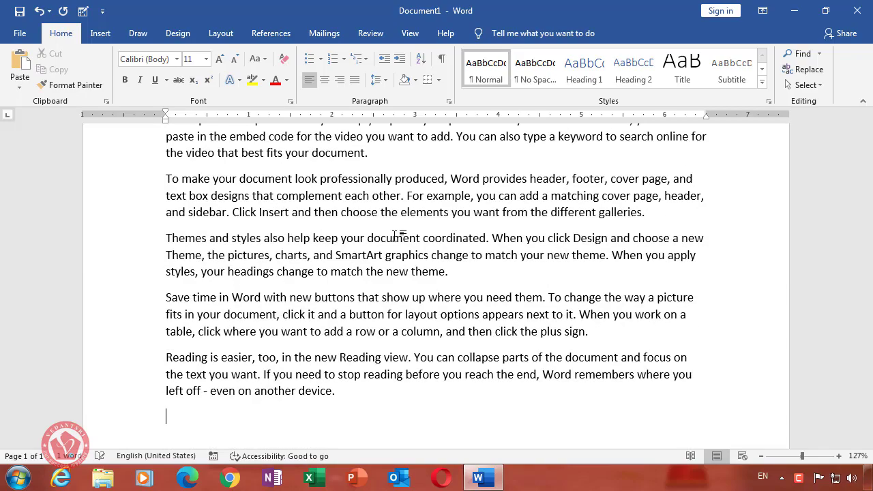
key(ctrl+a)
key(ctrl+shift+period)
key(ctrl+shift+period)
key(ctrl+shift+period)
key(ctrl+shift+period)
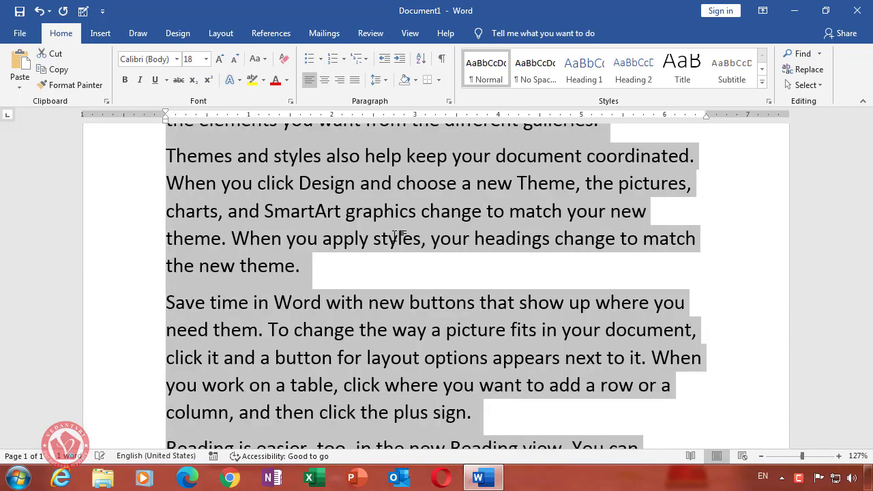
key(ctrl+j)
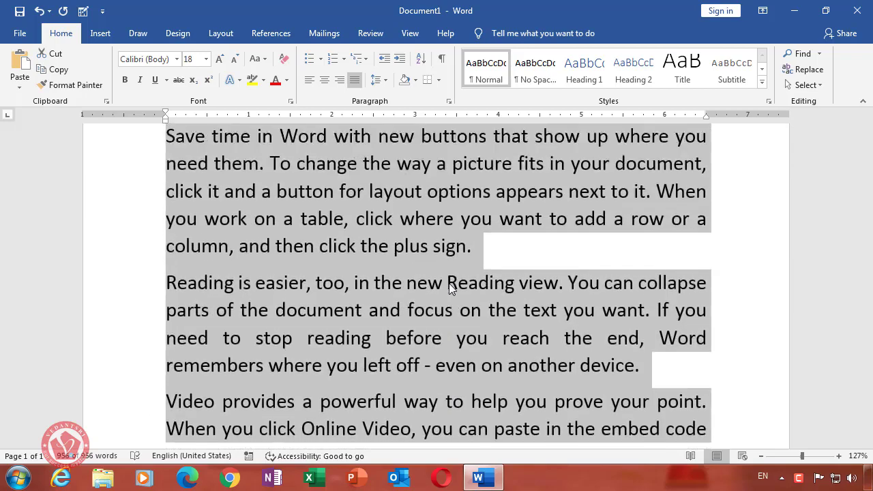
click(275, 232)
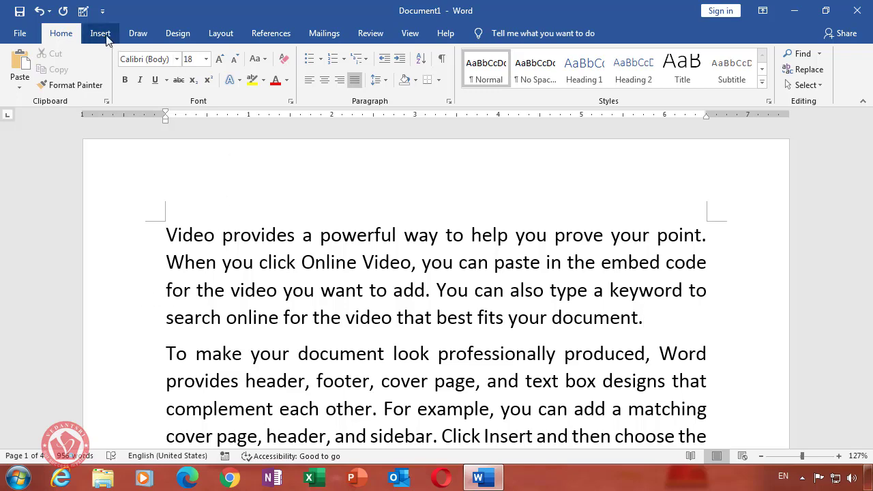
Insert Koala.jpg from Sample Pictures after the word 'provide'.
click(290, 209)
click(100, 33)
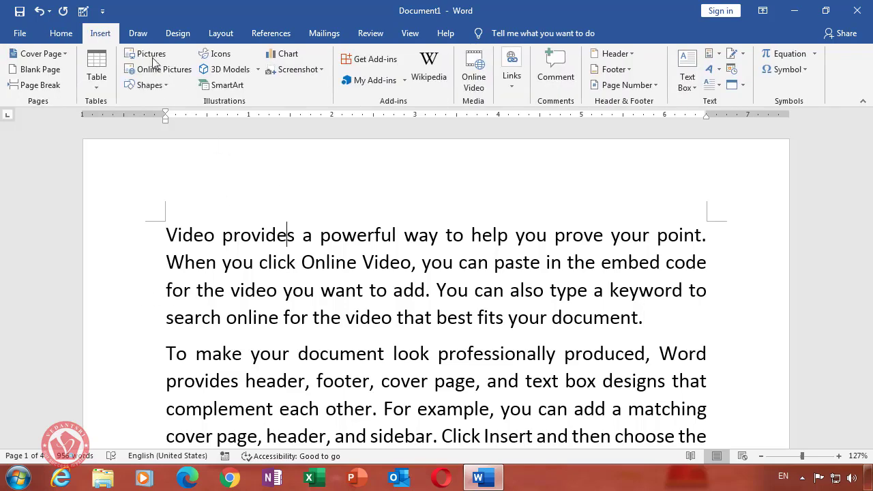
click(159, 57)
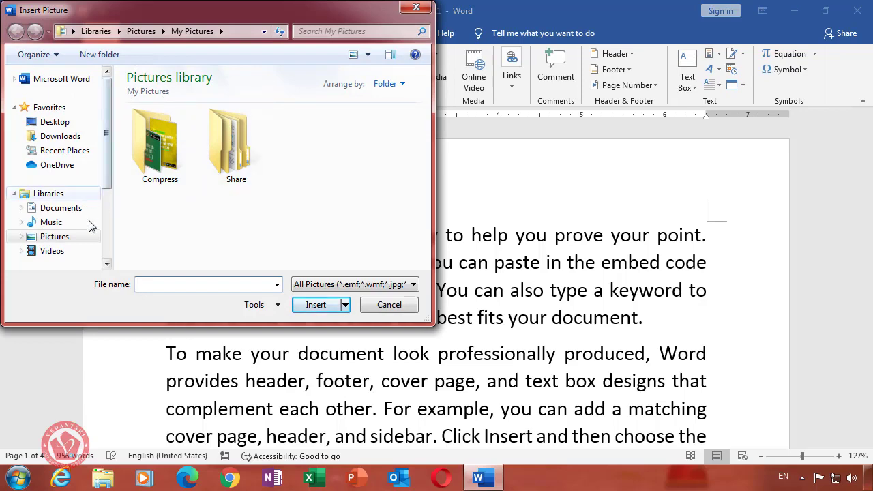
click(44, 236)
double_click(235, 145)
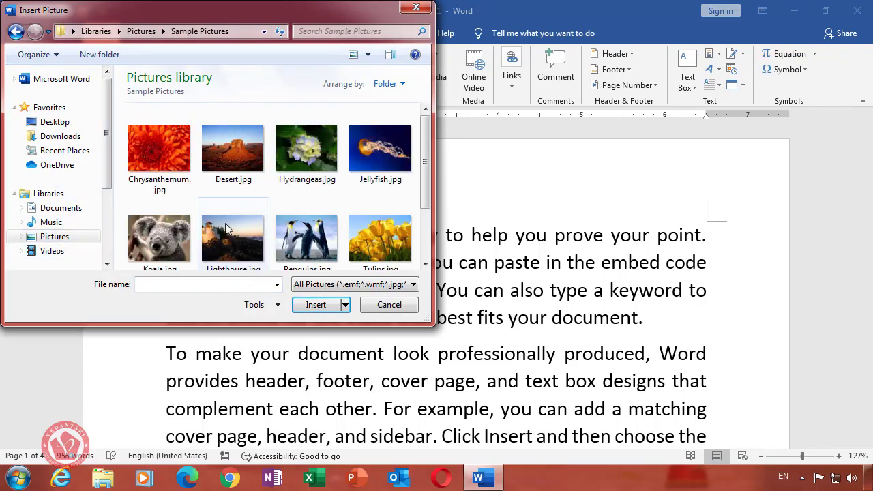
click(159, 235)
click(313, 304)
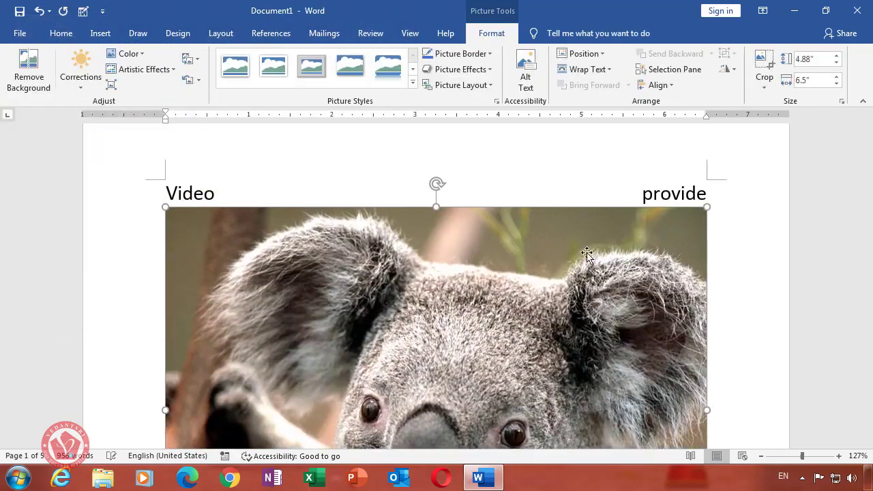
Resize the koala picture to 1.81" × 2.42".
scroll(590, 256, down, 5)
scroll(591, 256, down, 3)
scroll(562, 272, up, 6)
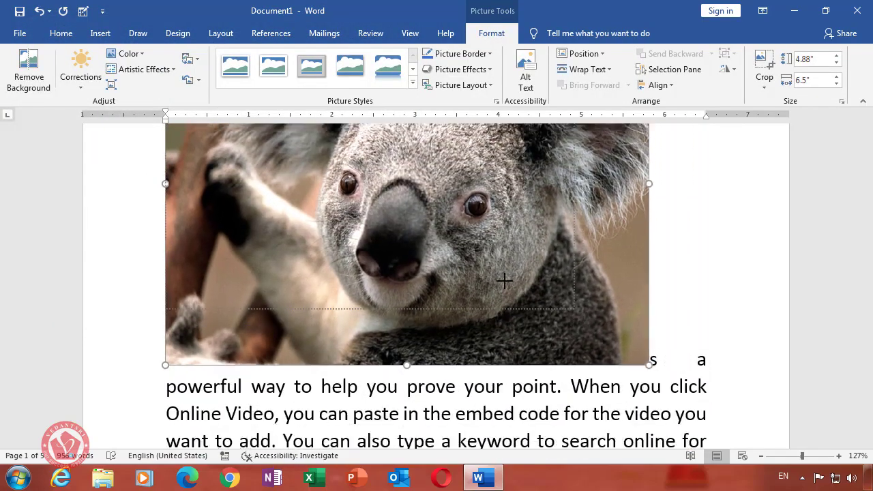
drag(708, 409, 486, 243)
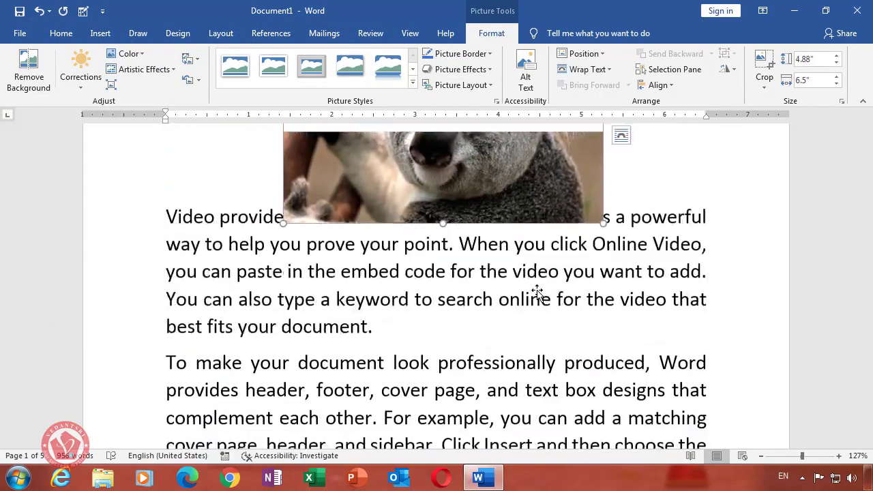
scroll(440, 289, up, 4)
scroll(440, 289, down, 1)
scroll(518, 283, down, 4)
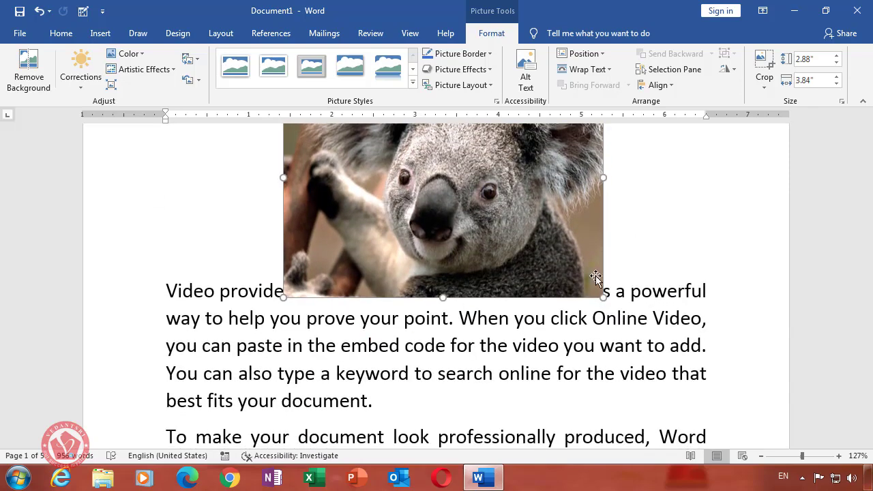
scroll(452, 233, up, 3)
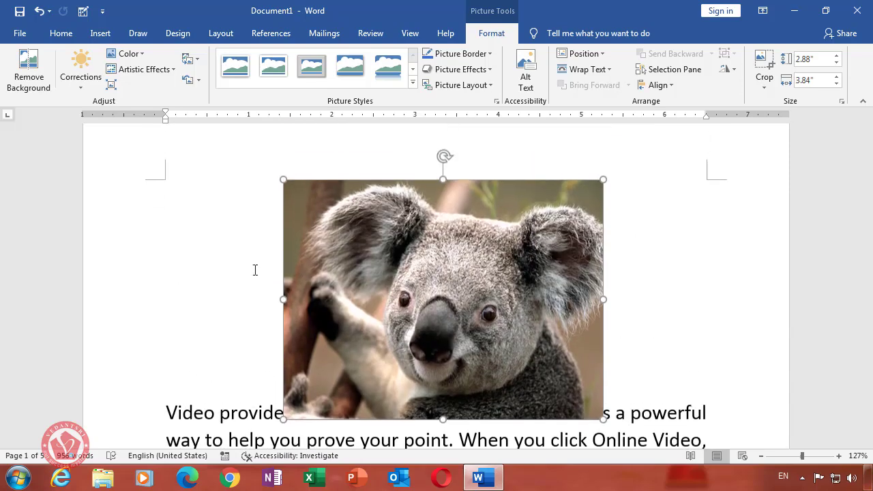
drag(283, 181, 399, 267)
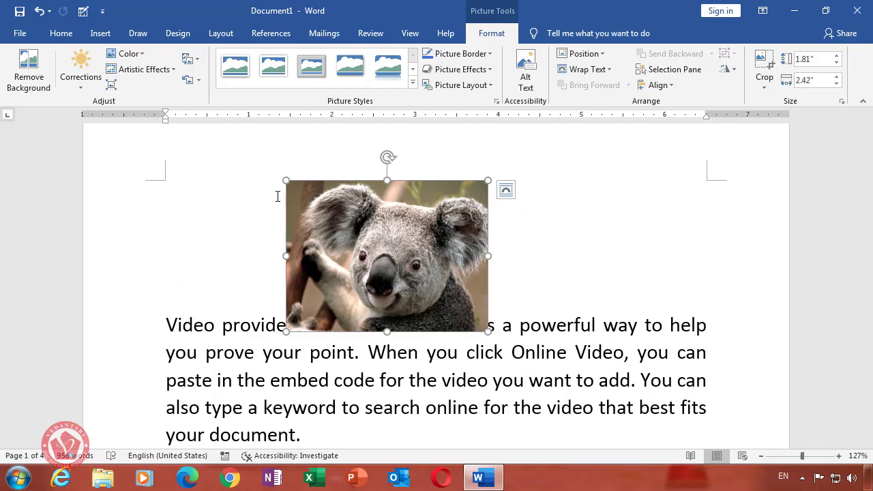
drag(372, 262, 370, 306)
click(533, 239)
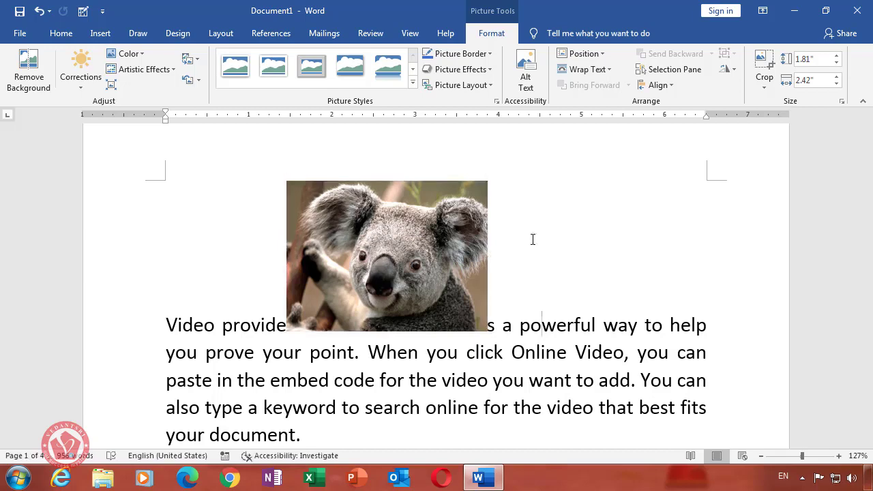
click(374, 210)
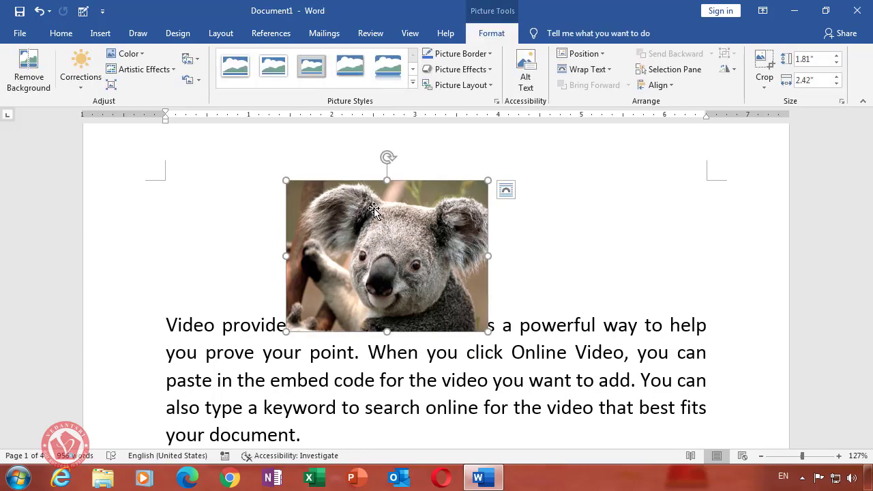
click(505, 193)
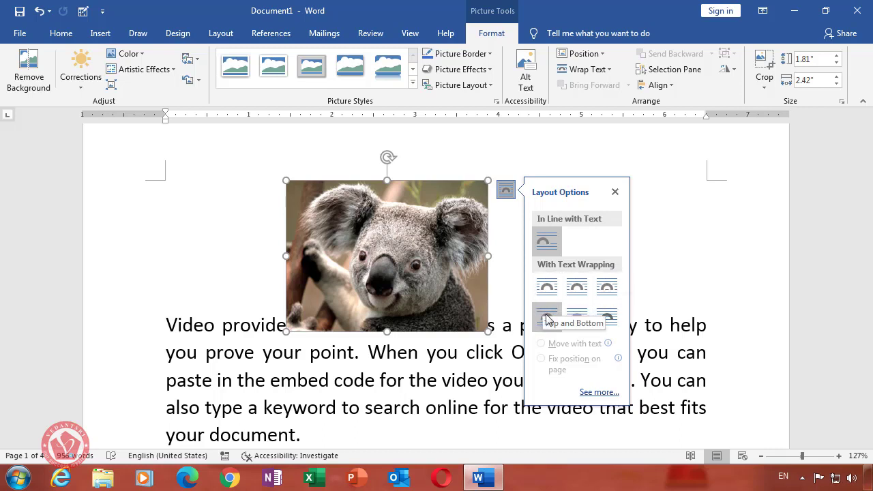
click(603, 286)
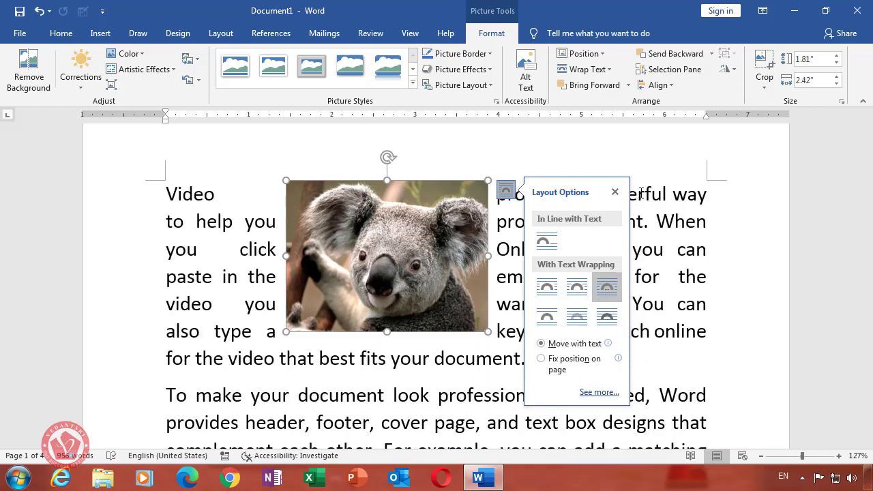
click(614, 191)
mouse_move(393, 254)
mouse_down()
mouse_move(409, 296)
mouse_move(384, 249)
mouse_move(406, 251)
mouse_move(361, 216)
mouse_up()
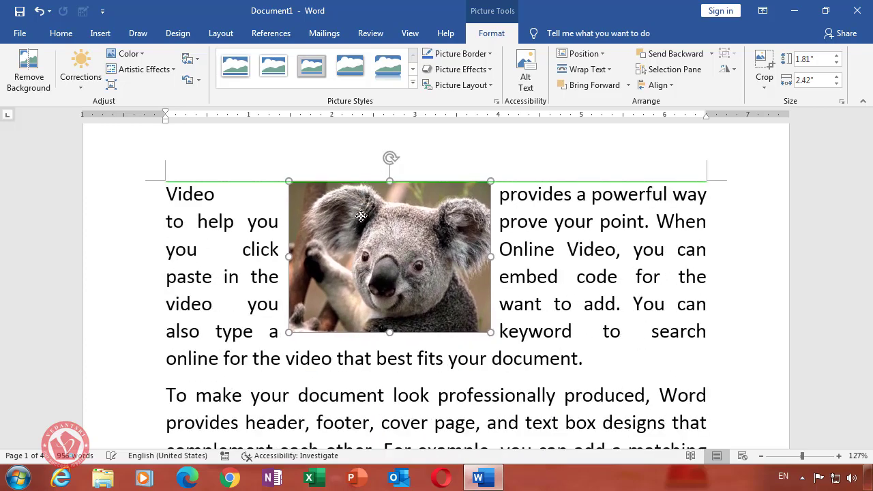
drag(361, 216, 391, 232)
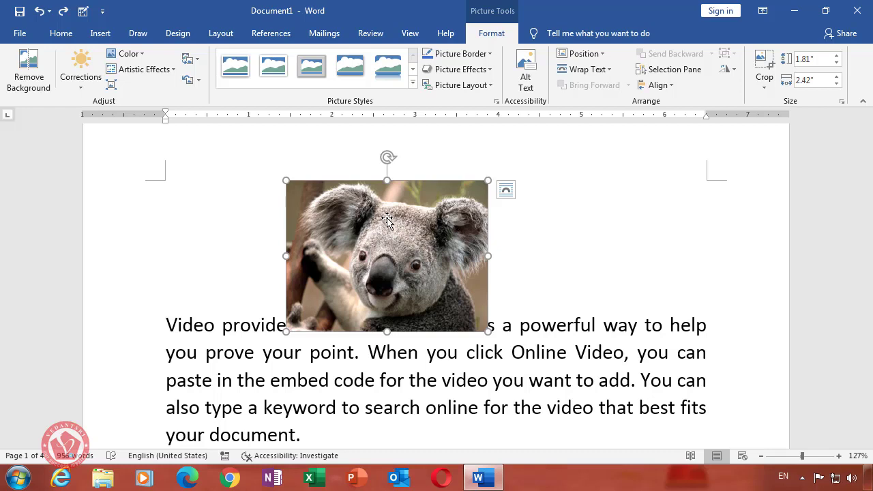
mouse_move(390, 215)
mouse_down()
mouse_move(430, 302)
mouse_move(494, 352)
mouse_move(487, 411)
mouse_up()
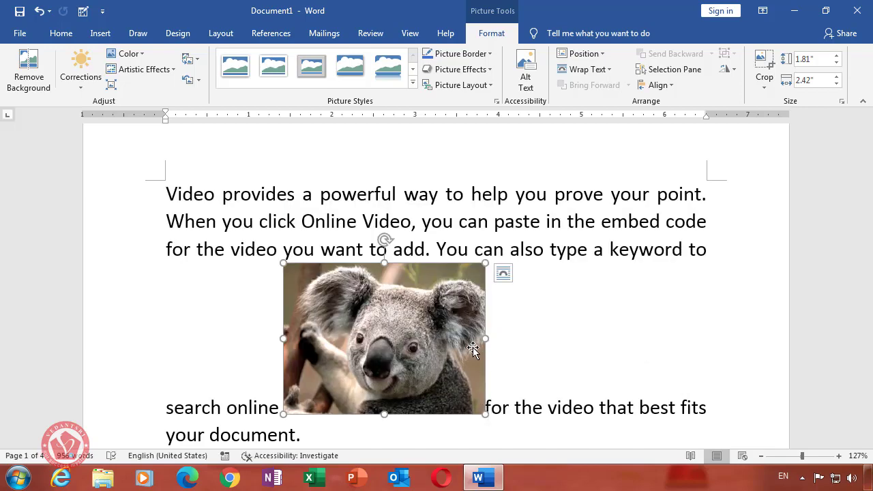
key(ctrl+z)
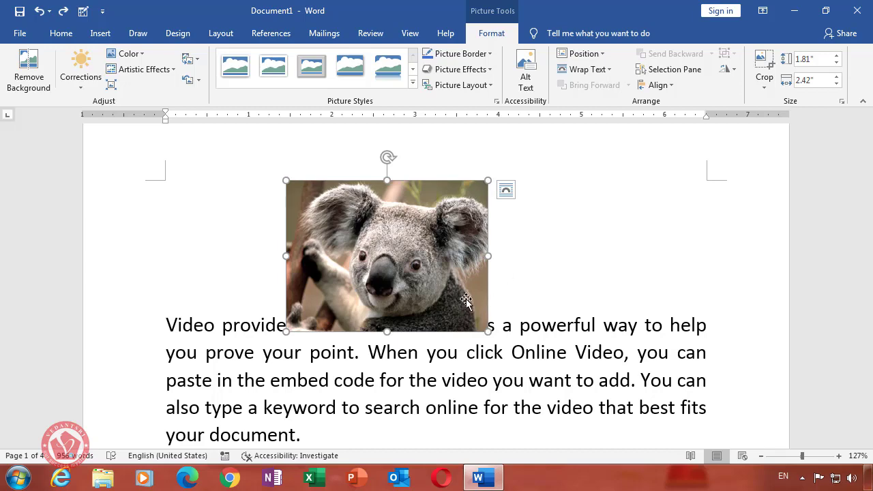
scroll(493, 305, down, 1)
scroll(497, 307, down, 3)
scroll(499, 327, up, 2)
scroll(499, 333, up, 3)
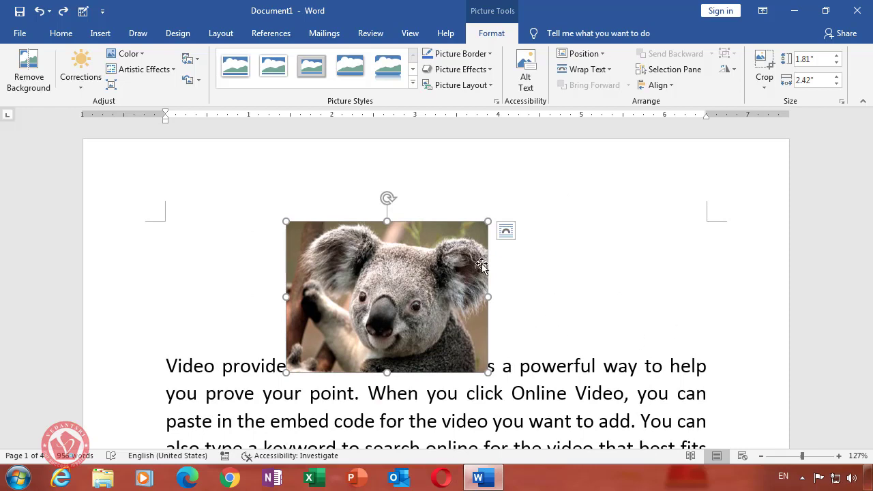
Give the koala picture Through wrapping and place it at the start of the first paragraph.
click(506, 232)
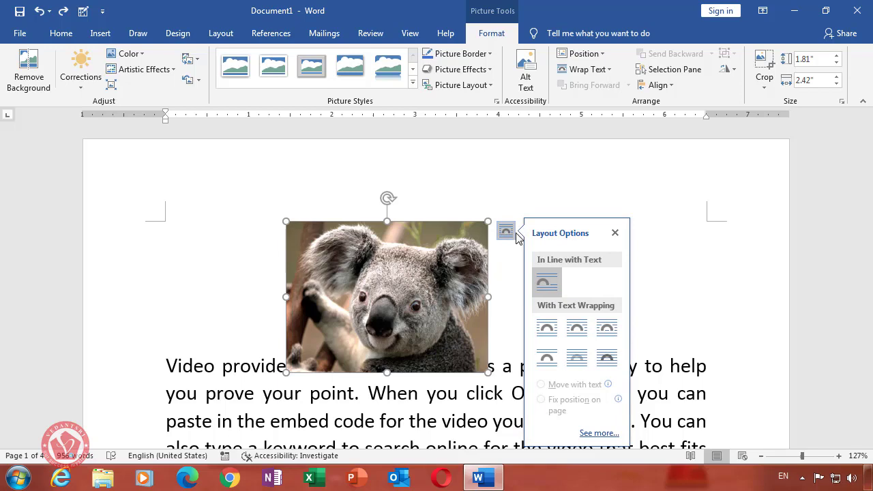
click(606, 329)
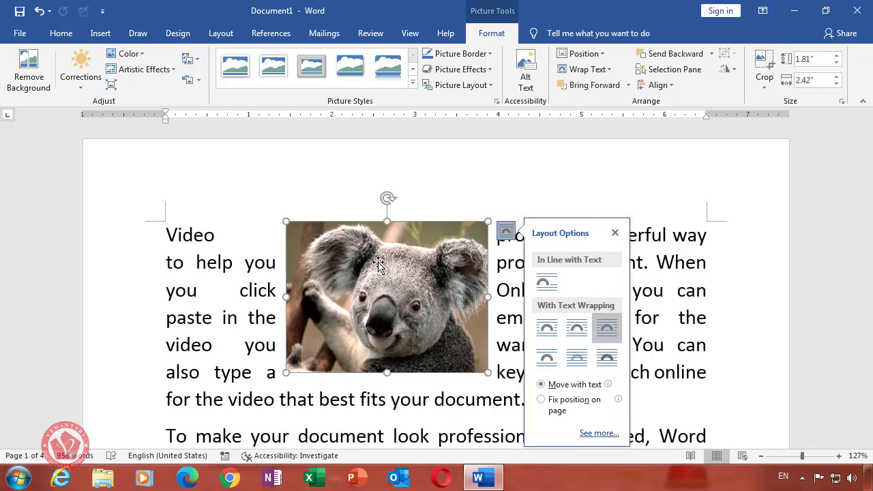
mouse_move(399, 268)
mouse_down()
mouse_move(849, 489)
mouse_move(313, 229)
mouse_up()
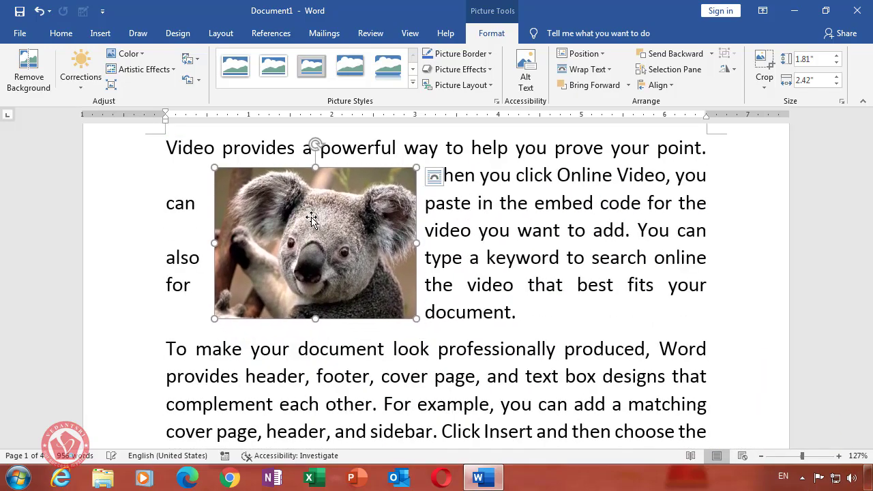
drag(313, 228, 233, 287)
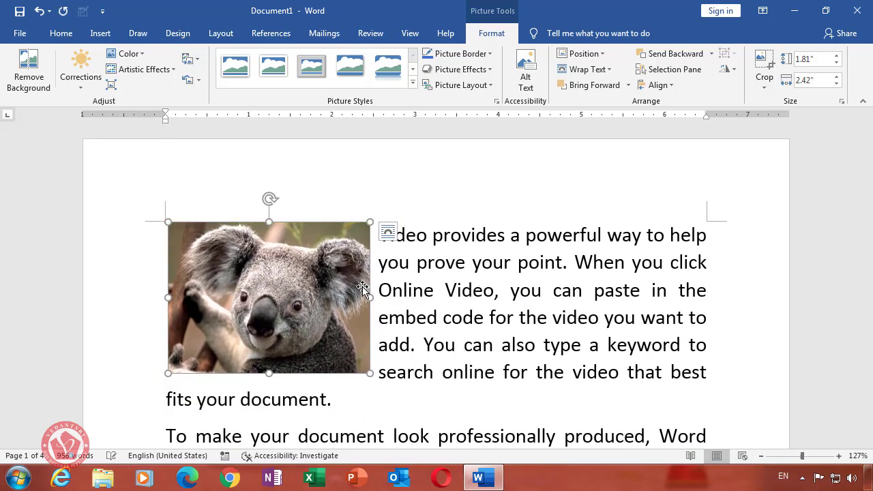
click(387, 232)
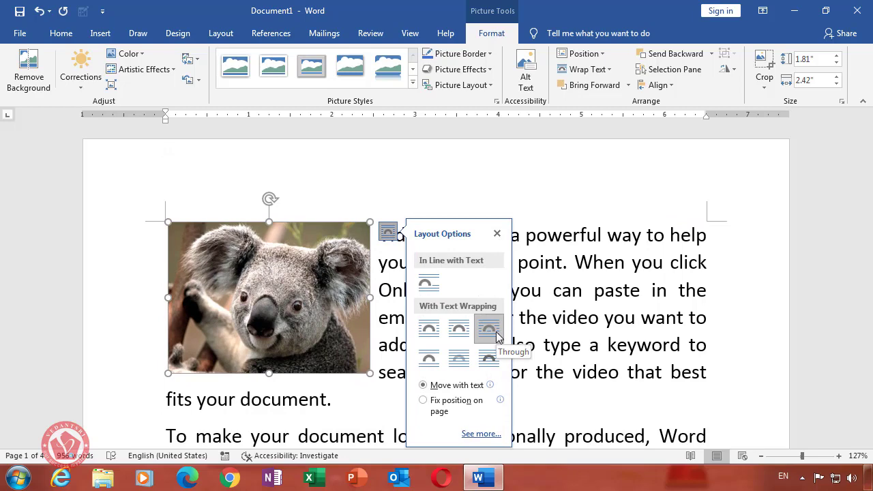
click(556, 263)
click(270, 258)
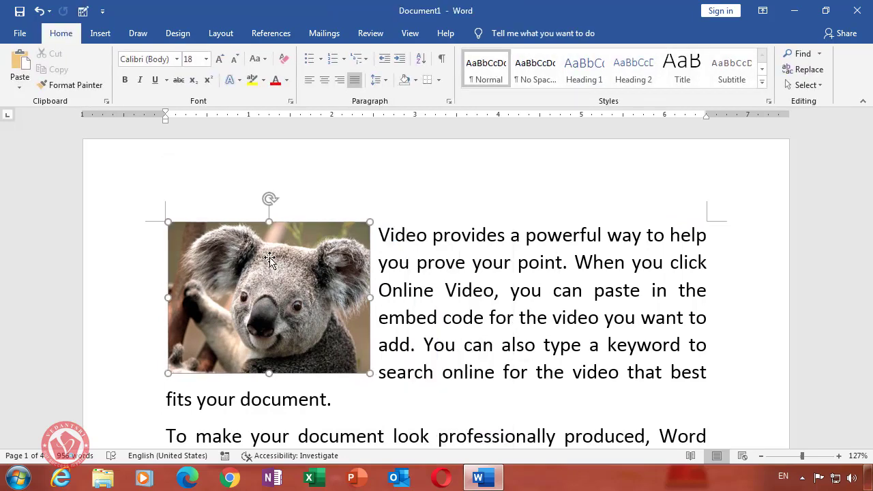
Insert Desert.jpg after the word 'galleries.'.
scroll(478, 307, down, 5)
click(526, 313)
click(562, 342)
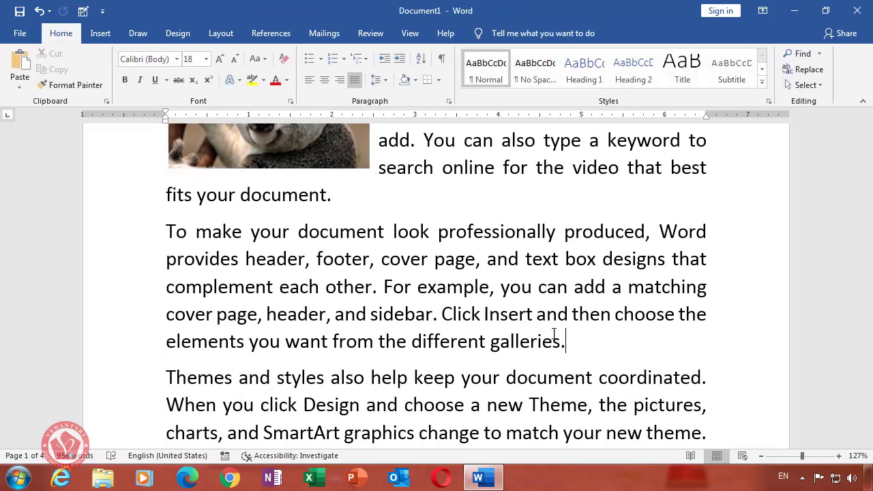
click(100, 33)
click(156, 56)
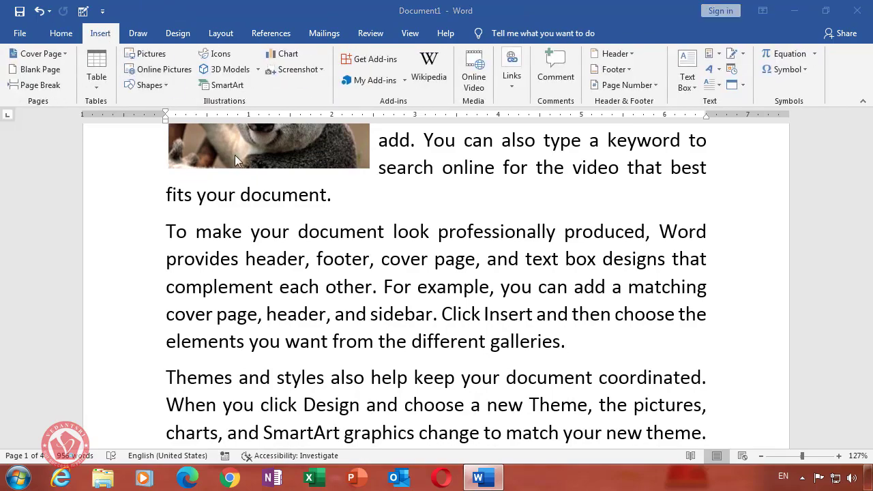
click(235, 140)
click(316, 305)
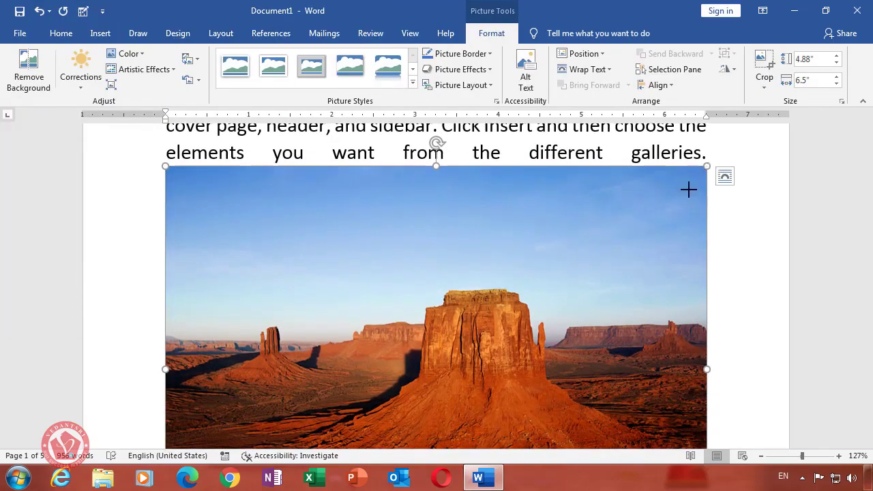
Shrink the desert picture to 2.57" × 3.43", wrap text around it, and set it beside 'Themes and styles'.
drag(688, 190, 333, 360)
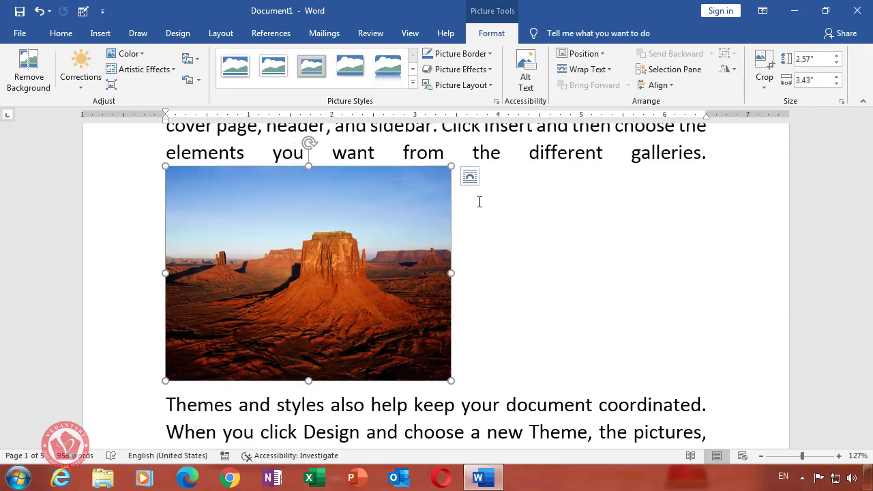
click(469, 176)
click(571, 274)
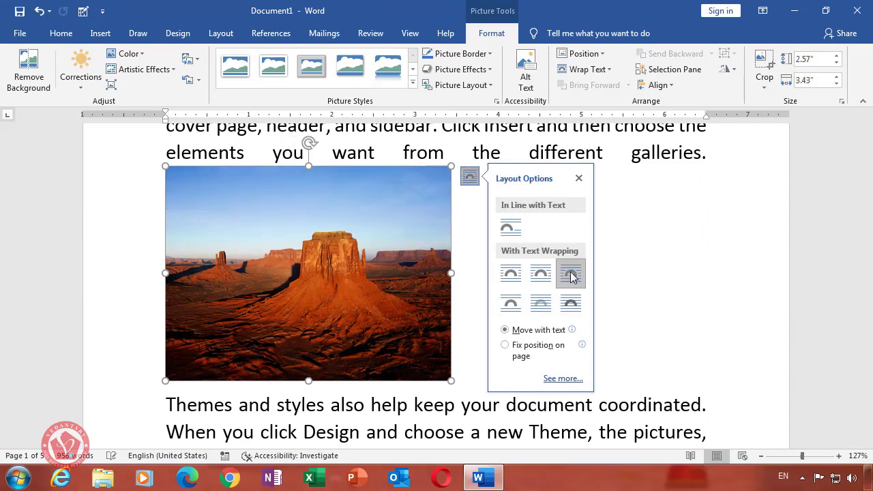
mouse_move(386, 268)
mouse_down()
mouse_move(399, 288)
mouse_move(565, 304)
mouse_move(621, 274)
mouse_move(346, 261)
mouse_up()
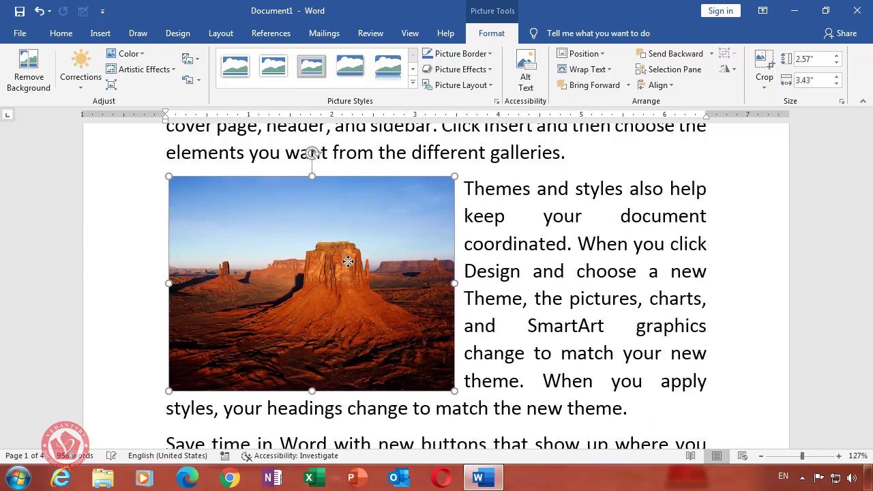
scroll(536, 253, up, 3)
Nudge the koala picture slightly lower to line up with the first line.
scroll(536, 253, up, 3)
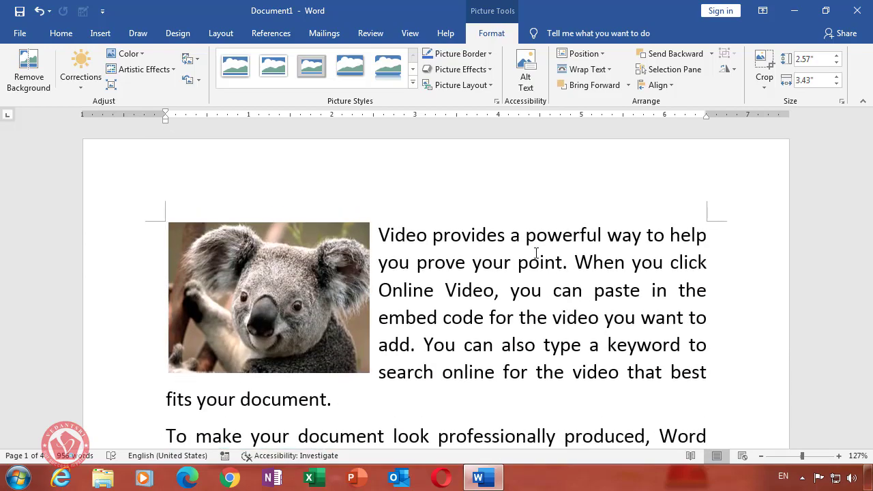
drag(311, 254, 312, 260)
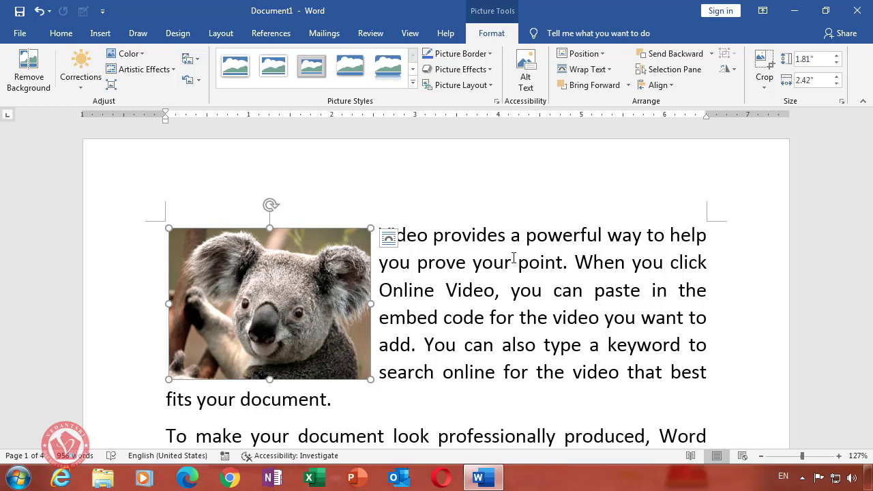
In Word Options > Advanced, set 'Insert/paste pictures as' to Through and apply.
click(9, 33)
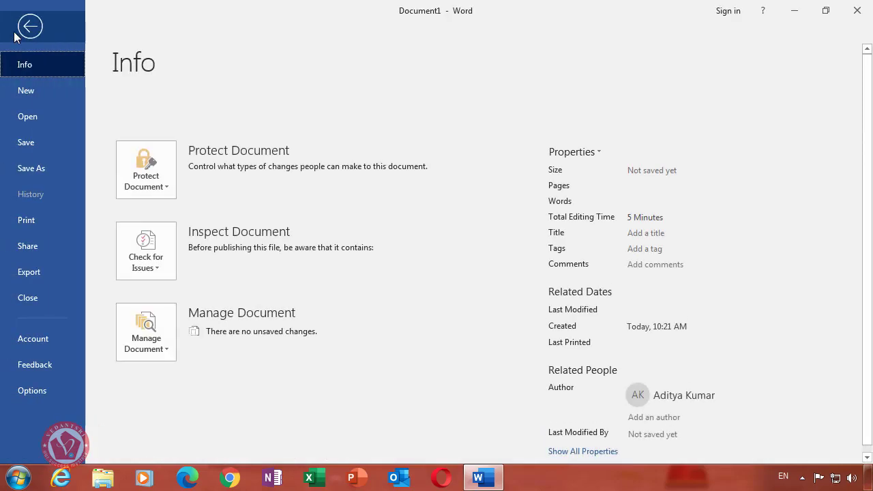
click(42, 391)
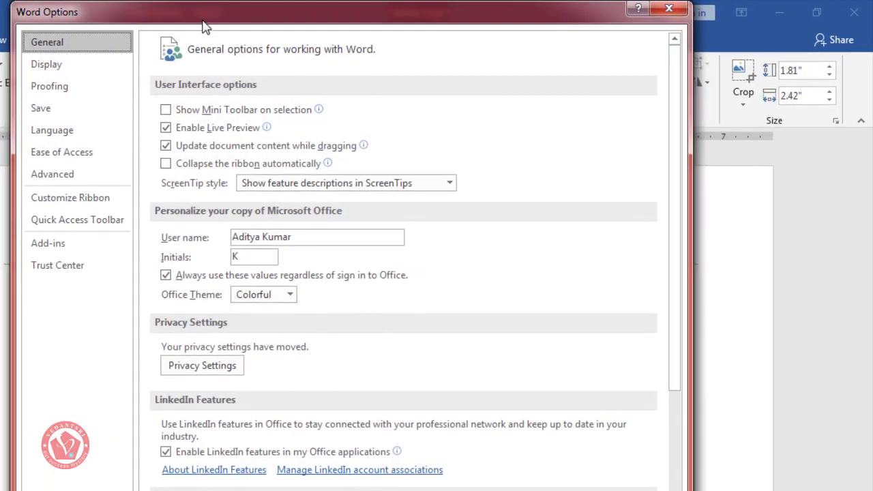
drag(205, 26, 222, 31)
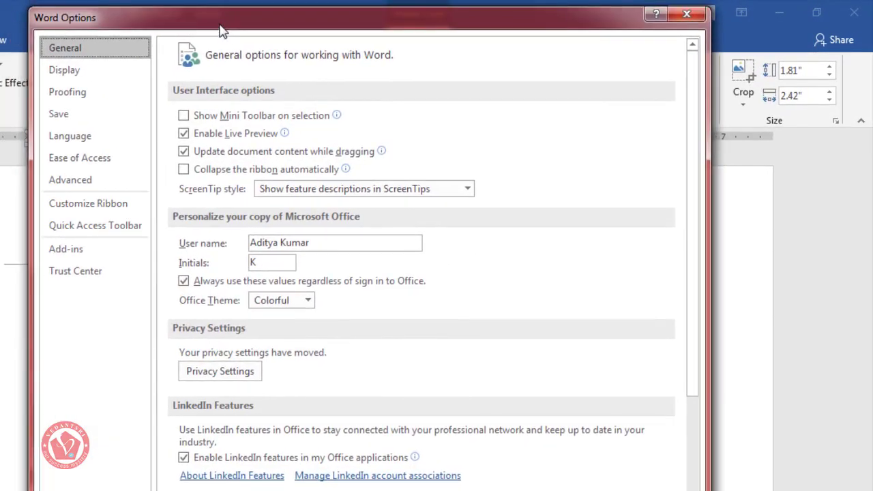
click(86, 185)
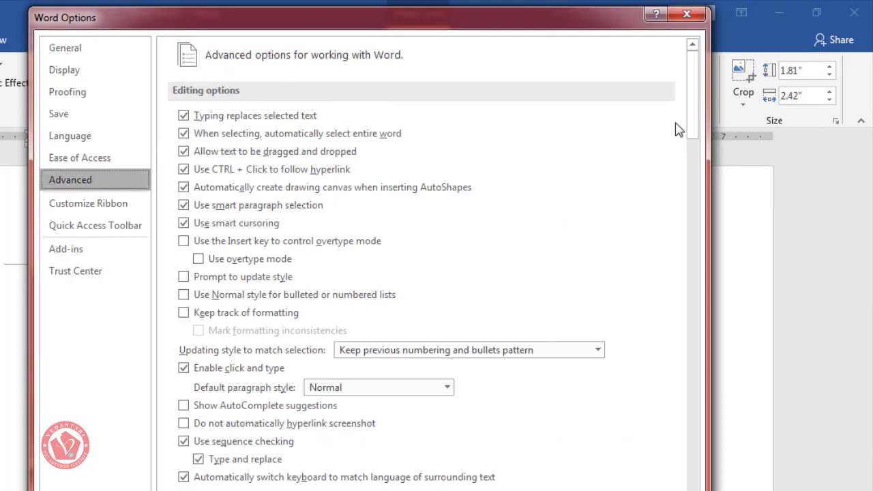
scroll(580, 123, down, 1)
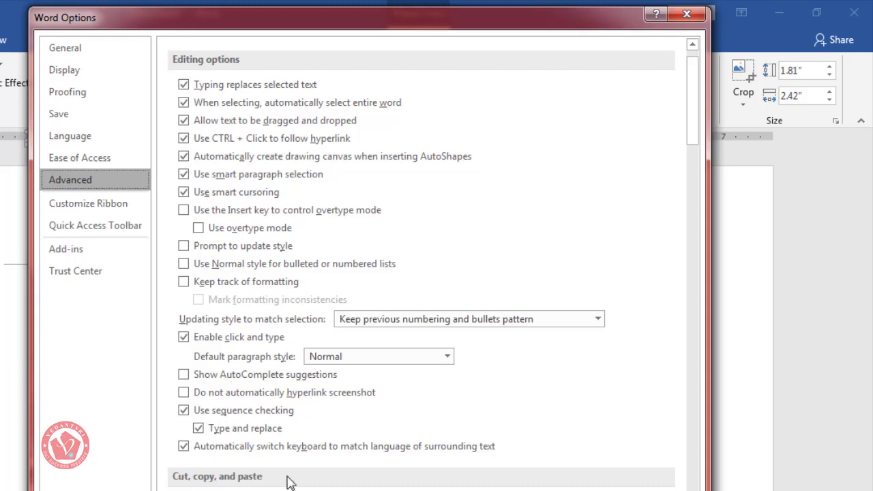
drag(693, 136, 693, 202)
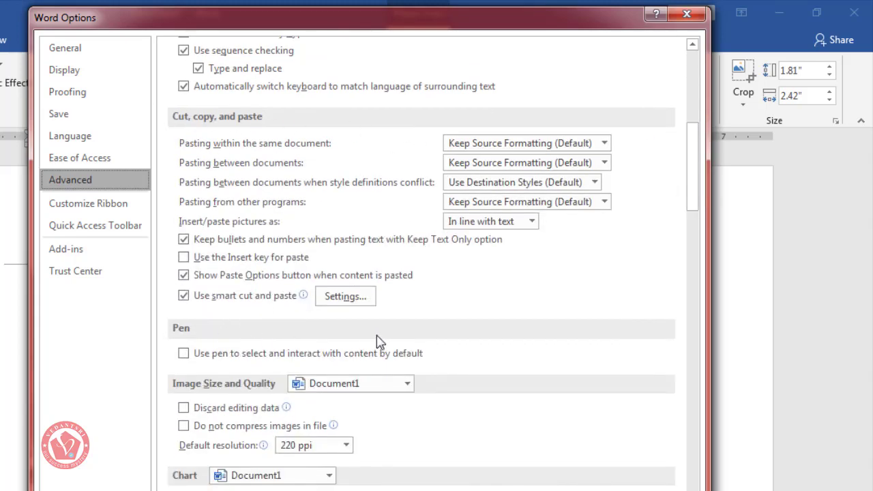
drag(692, 217, 645, 241)
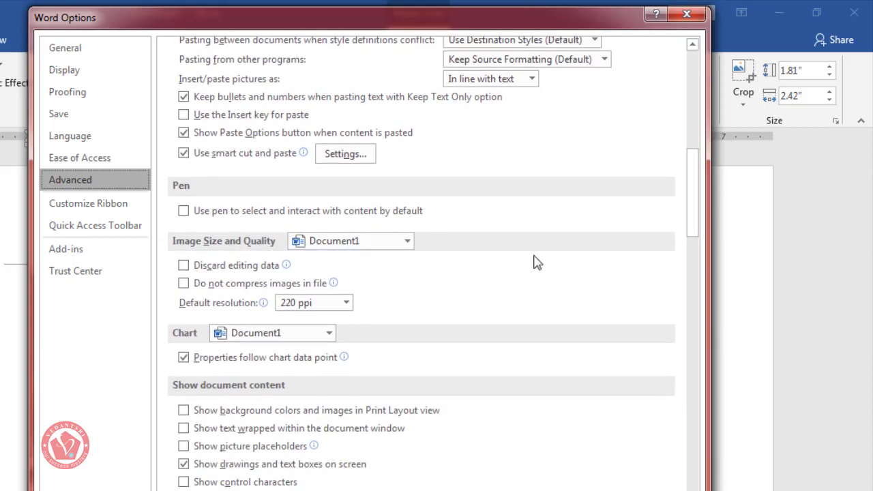
scroll(685, 211, up, 3)
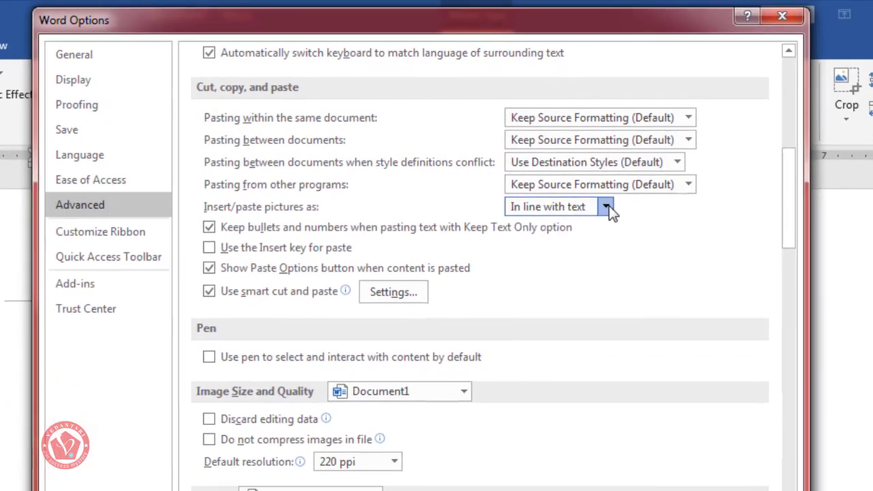
click(608, 207)
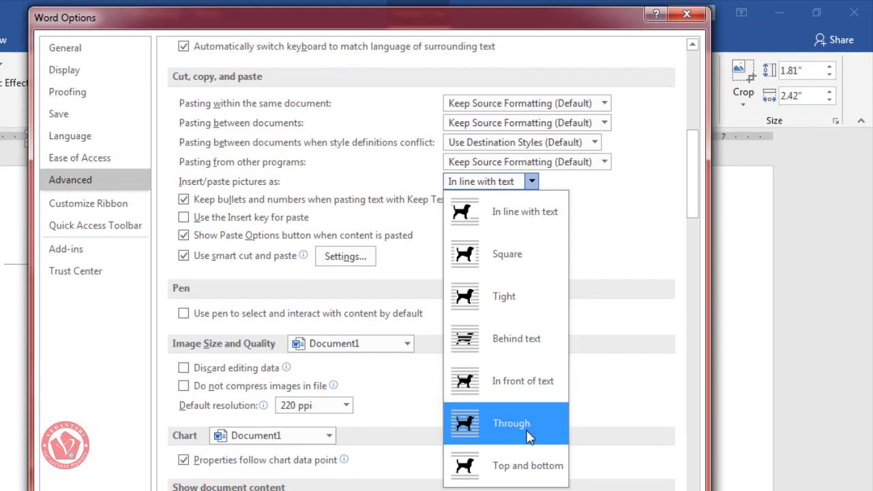
click(516, 426)
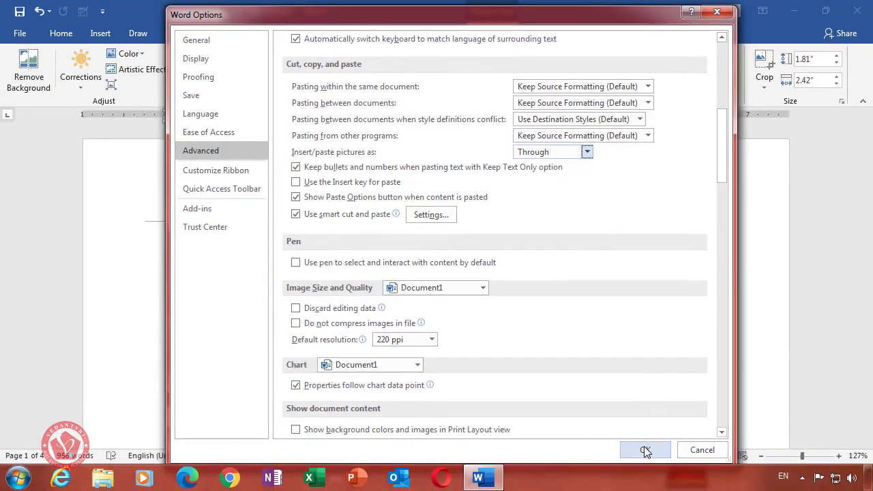
click(647, 449)
Insert the Jellyfish.jpg sample picture on page 2.
click(495, 258)
scroll(497, 256, down, 3)
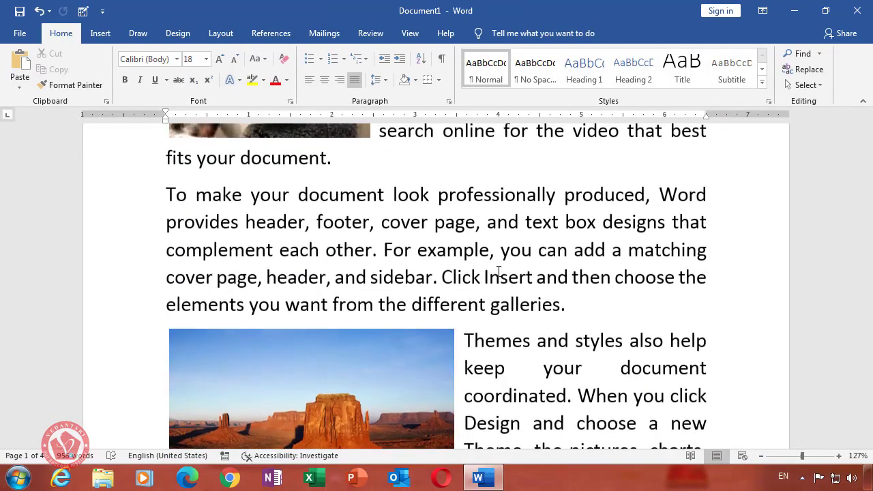
scroll(491, 273, down, 3)
scroll(485, 290, down, 3)
scroll(477, 300, down, 3)
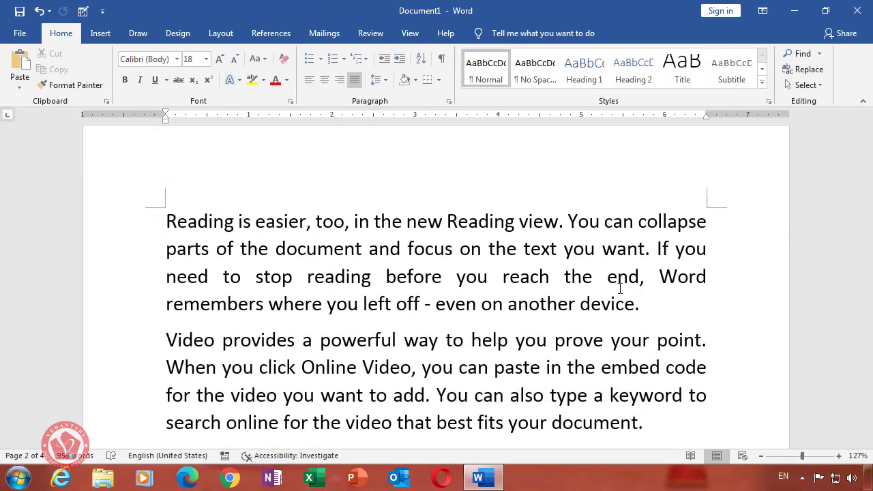
click(101, 33)
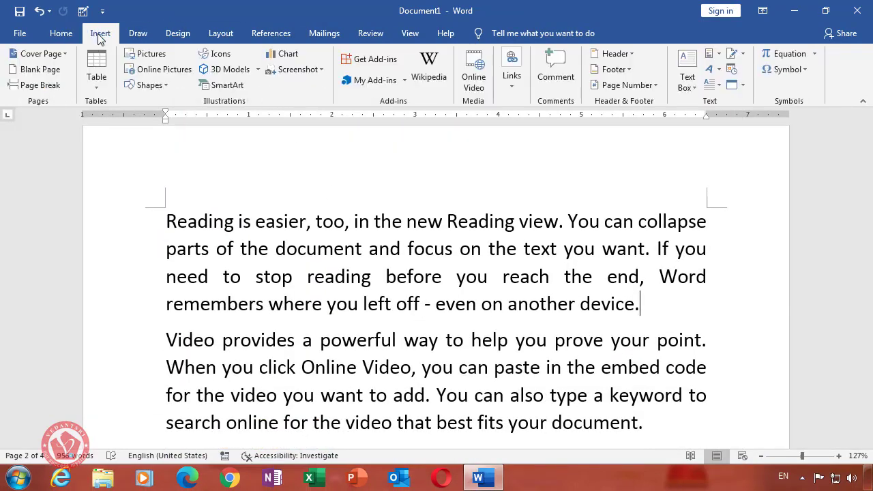
click(156, 56)
click(376, 136)
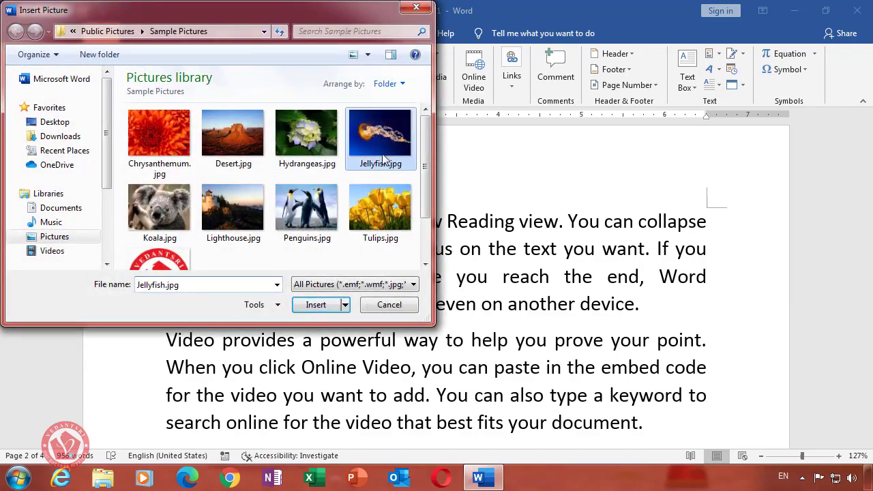
click(313, 304)
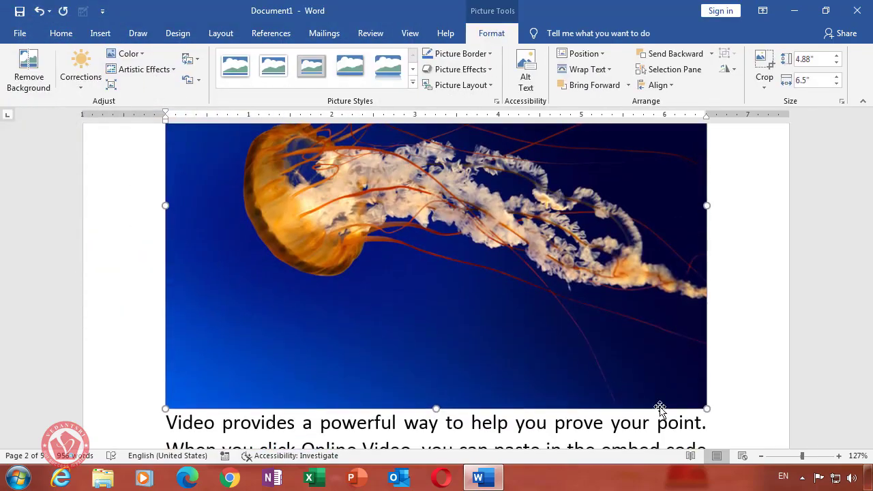
Shrink the jellyfish picture to 1.84" × 2.45" and place it right of the 'Video provides' paragraph.
drag(703, 407, 491, 341)
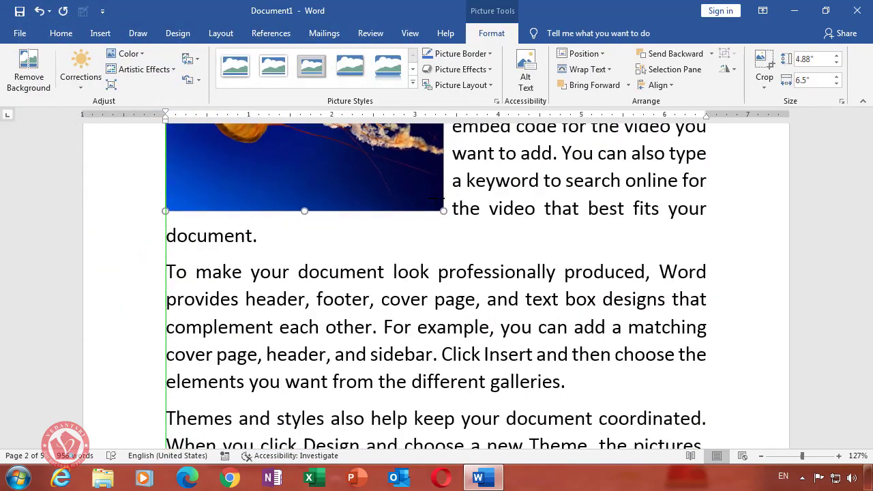
scroll(491, 341, down, 1)
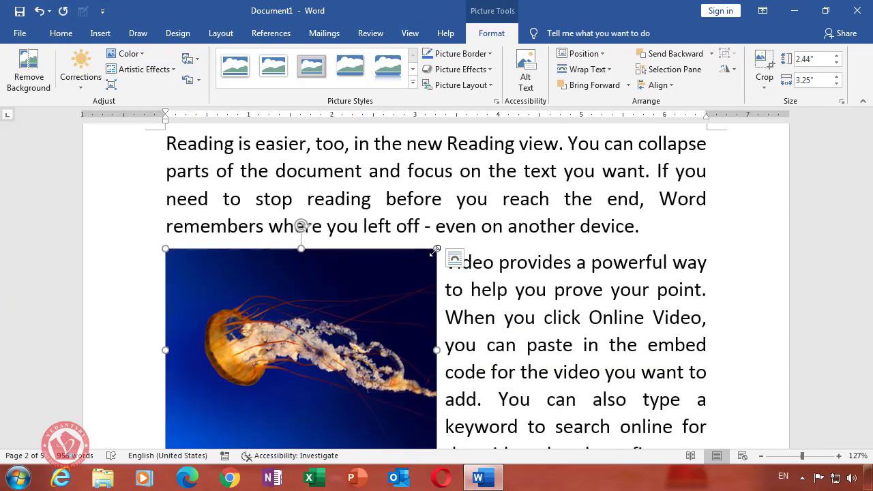
scroll(445, 406, down, 2)
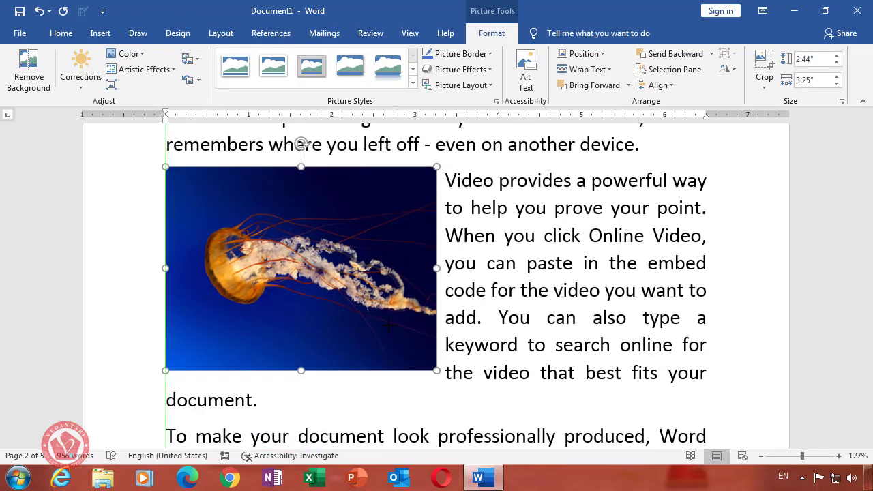
drag(437, 370, 369, 320)
drag(306, 248, 650, 247)
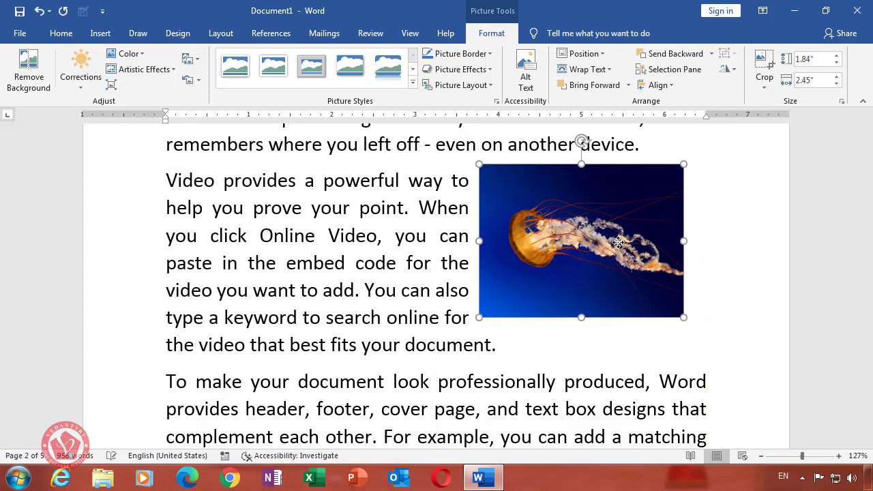
mouse_move(651, 247)
mouse_down()
mouse_move(611, 242)
mouse_move(637, 239)
mouse_up()
scroll(672, 224, up, 1)
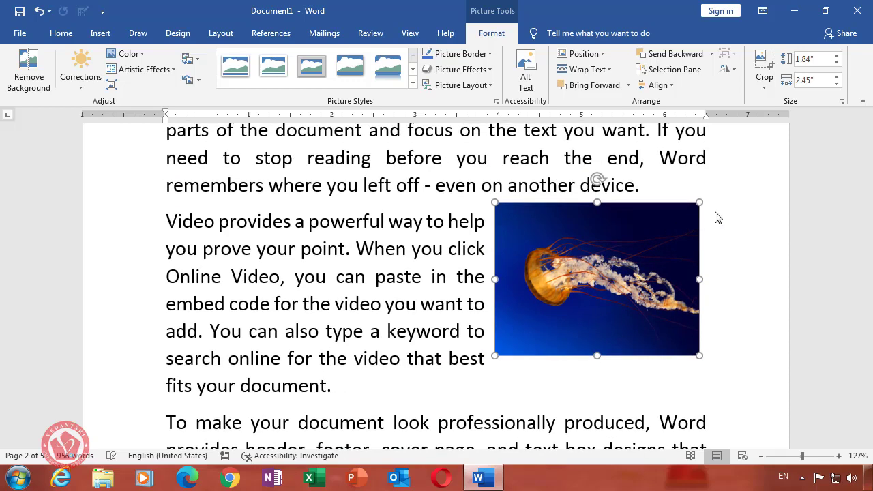
click(718, 214)
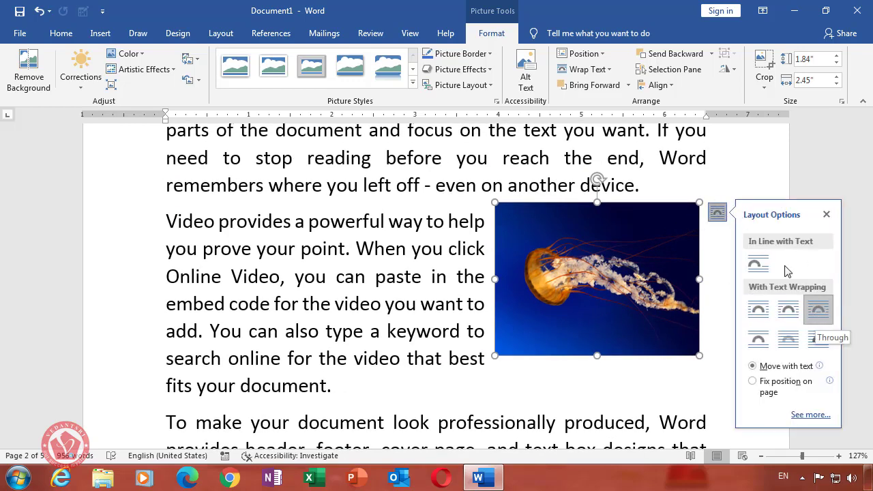
click(709, 161)
scroll(532, 214, up, 4)
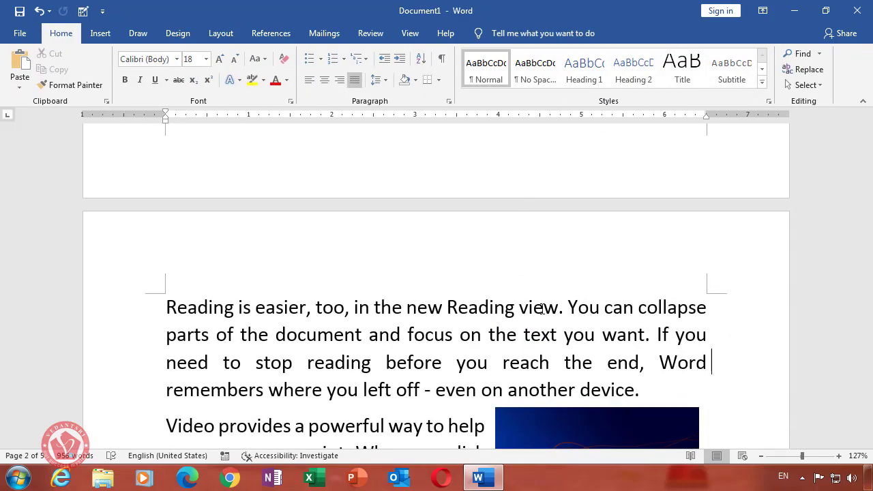
Delete the koala picture from page 1.
scroll(543, 310, up, 2)
scroll(543, 313, up, 5)
scroll(542, 317, up, 4)
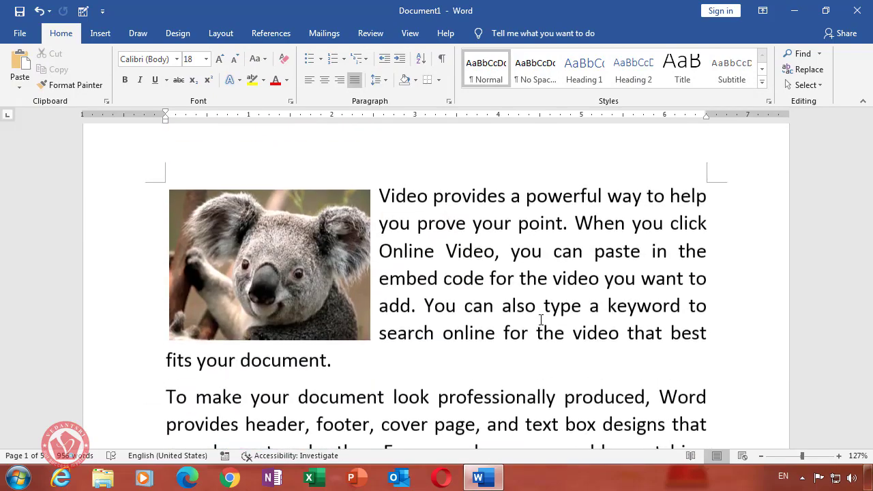
scroll(541, 320, up, 1)
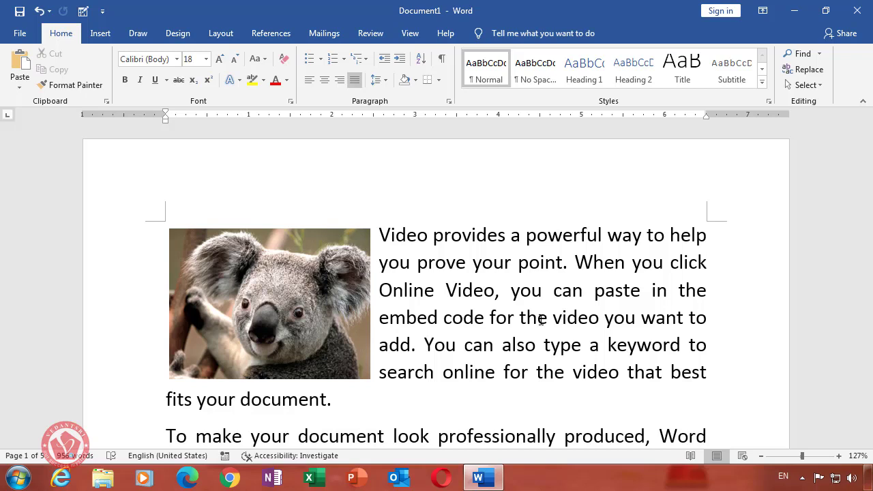
scroll(471, 269, down, 3)
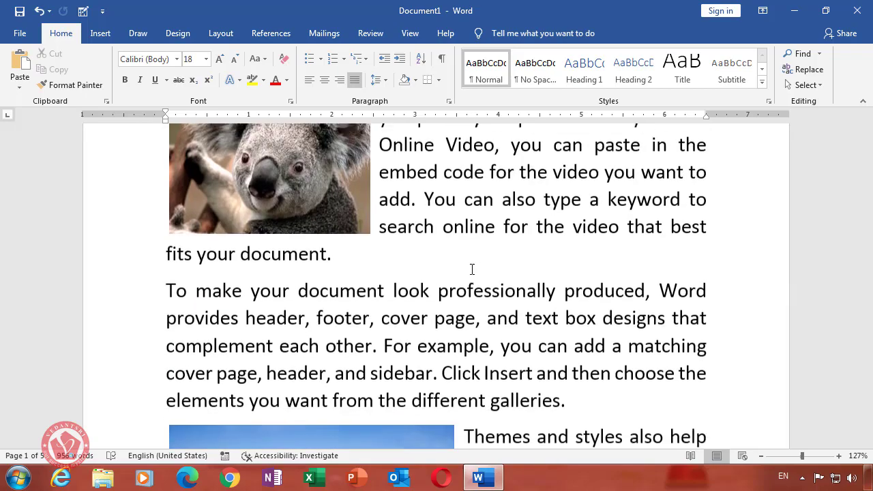
scroll(471, 269, down, 4)
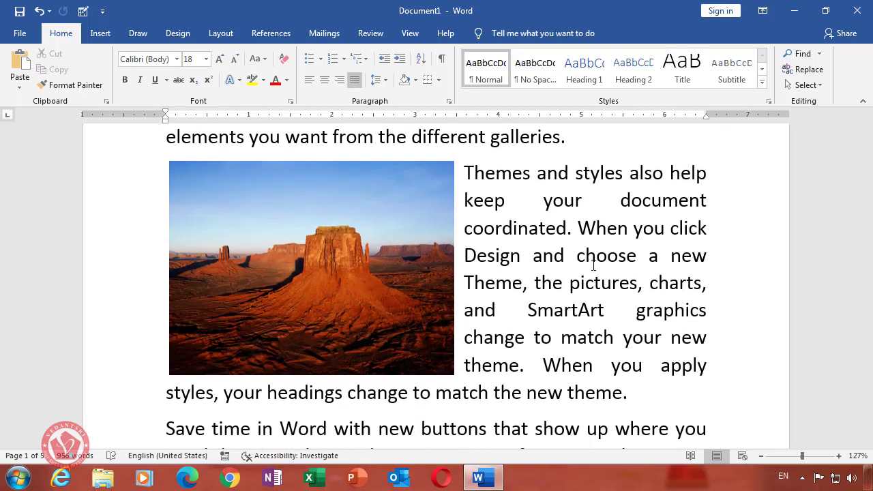
scroll(592, 259, up, 4)
click(298, 295)
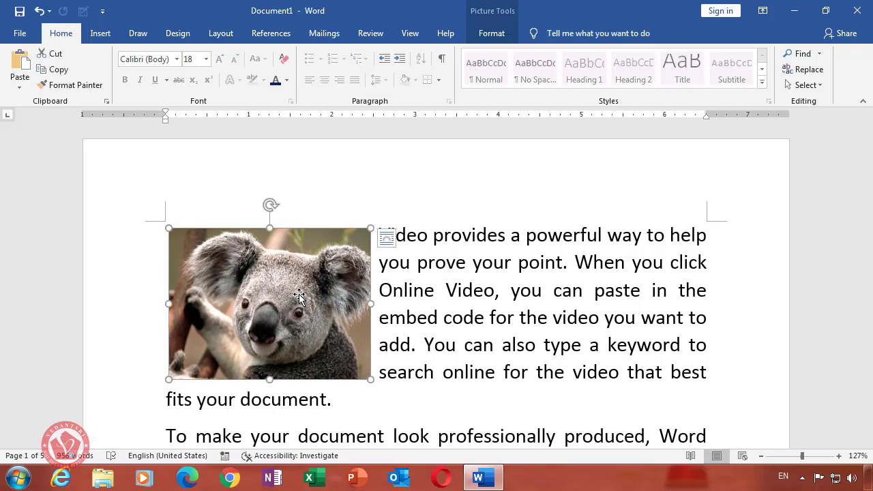
key(Delete)
Delete the desert picture beside the Themes paragraph.
scroll(400, 288, down, 3)
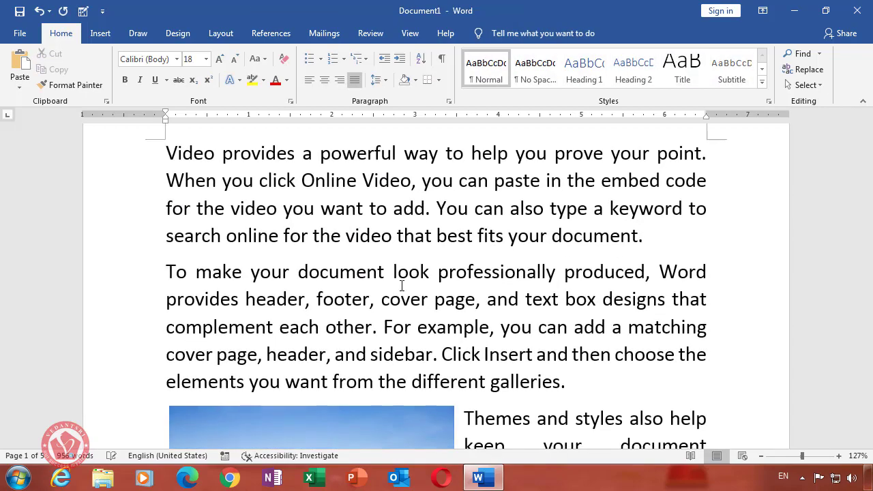
click(351, 365)
key(Delete)
scroll(458, 275, up, 2)
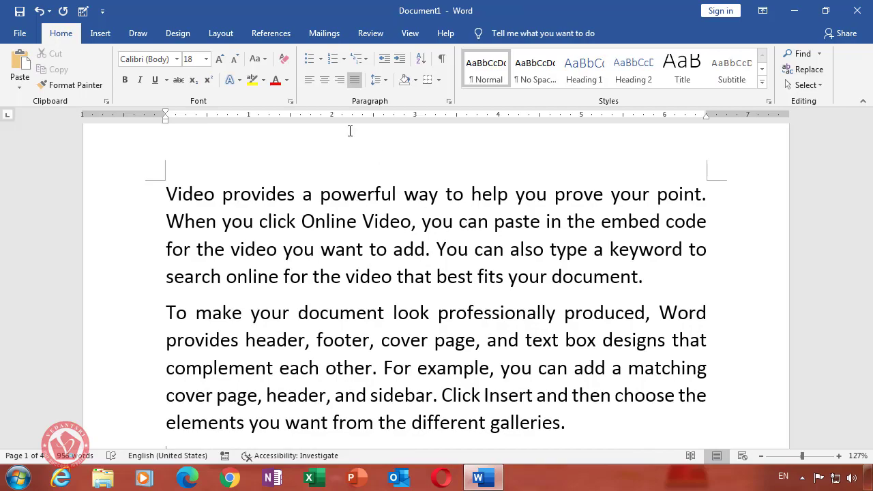
Select the word 'professionally' in the second paragraph.
click(101, 33)
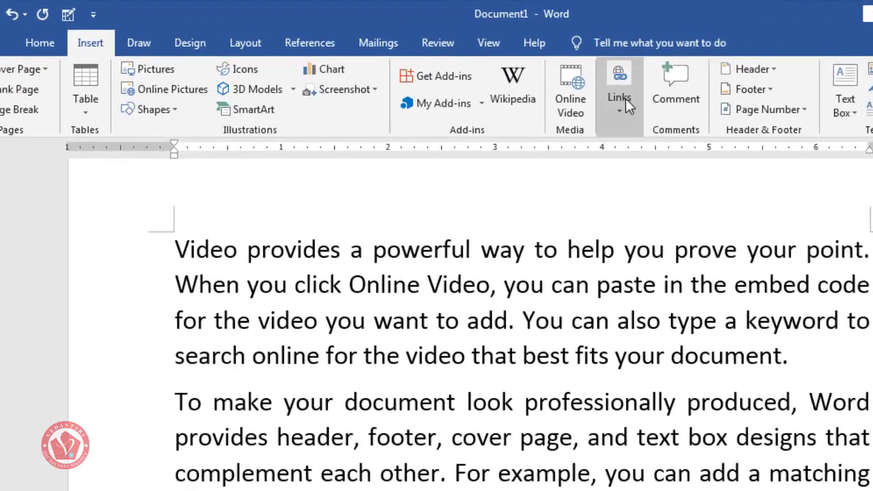
click(512, 75)
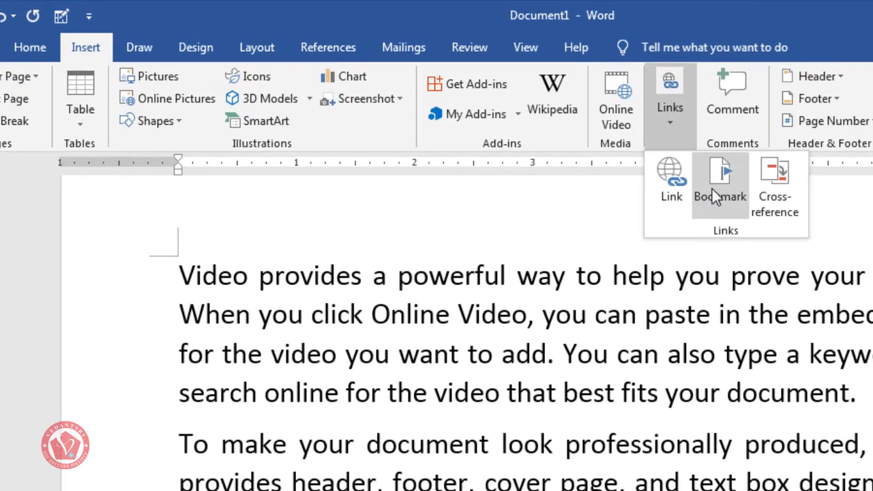
click(553, 464)
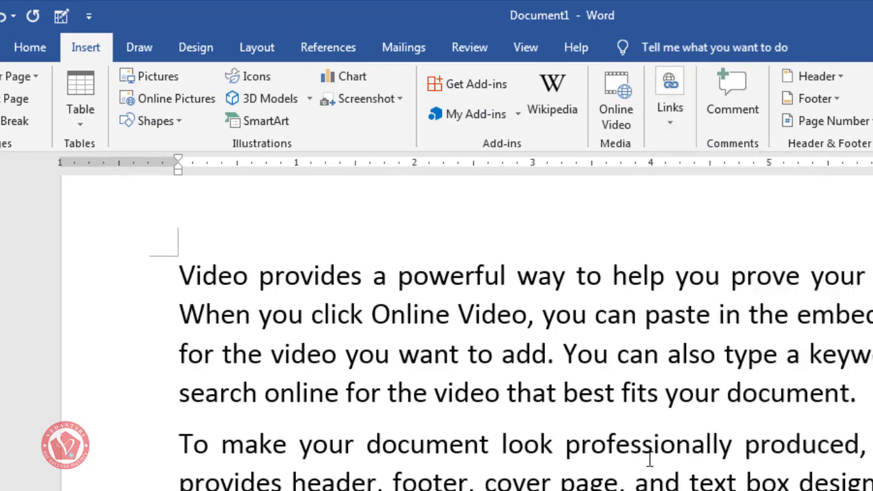
scroll(769, 470, down, 1)
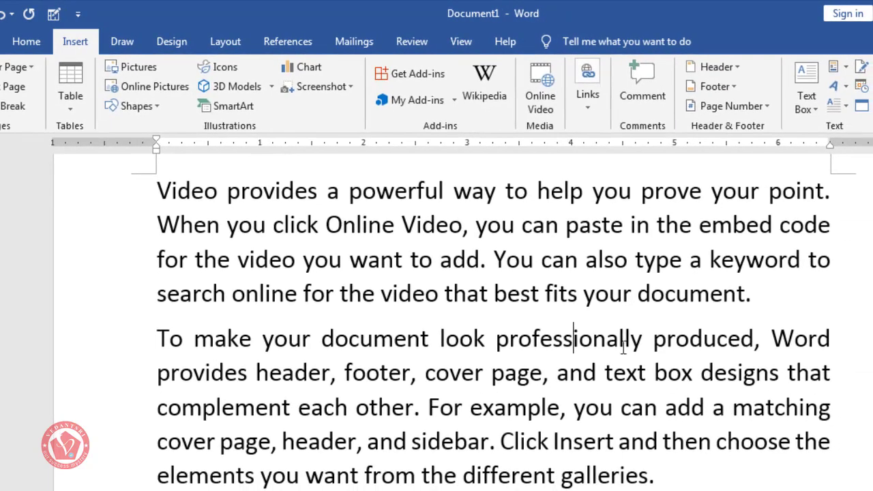
scroll(614, 341, up, 1)
scroll(609, 339, up, 1)
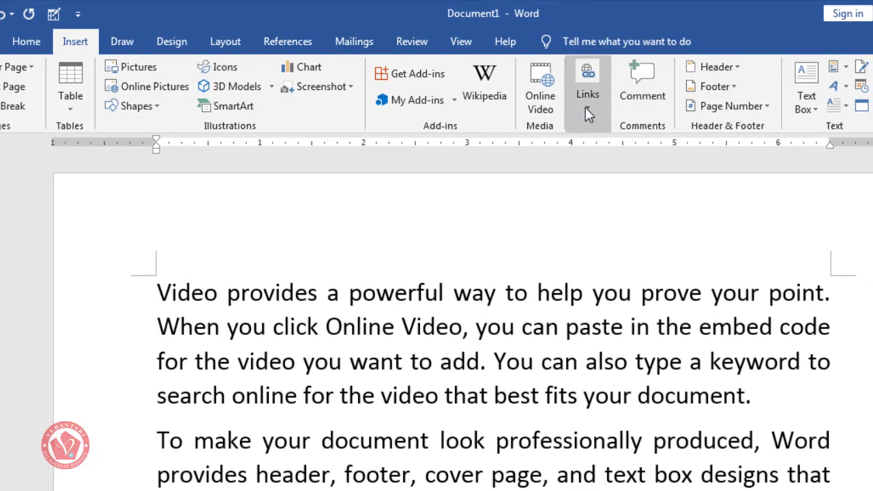
scroll(701, 281, down, 1)
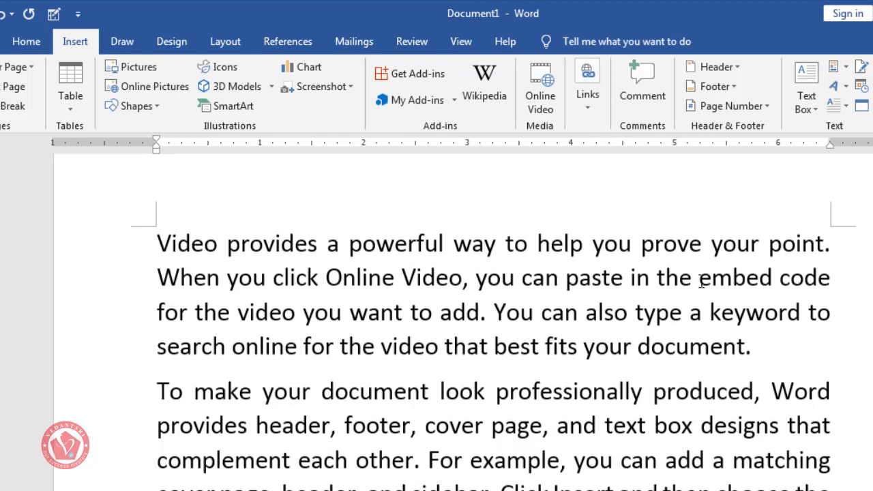
scroll(444, 419, up, 1)
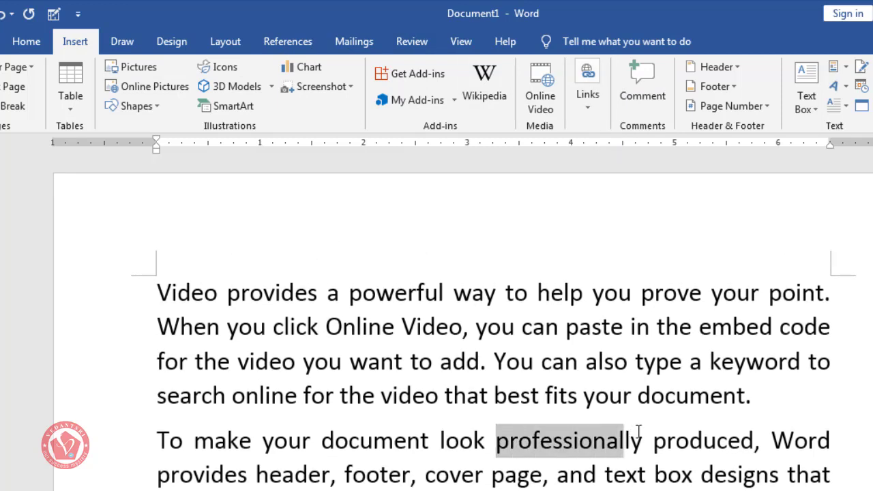
drag(498, 439, 641, 433)
key(ctrl+c)
Add a bookmark named 'professionally' on the selected word.
right_click(603, 436)
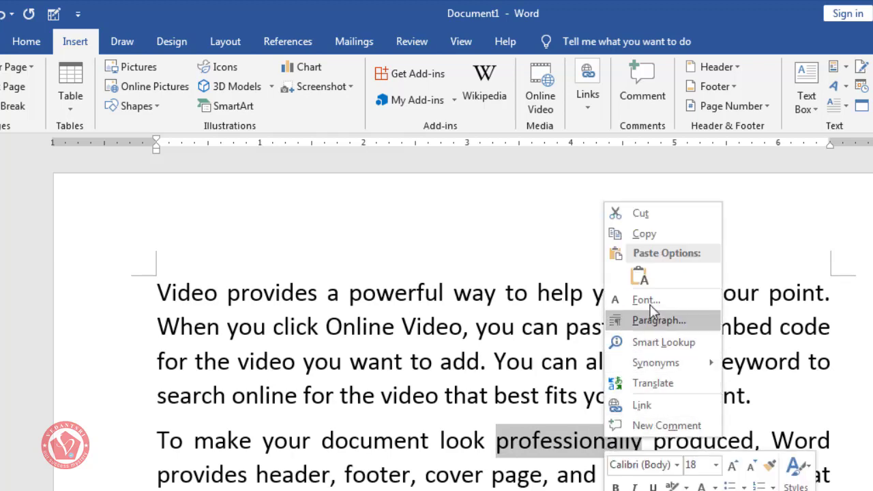
click(653, 233)
click(586, 99)
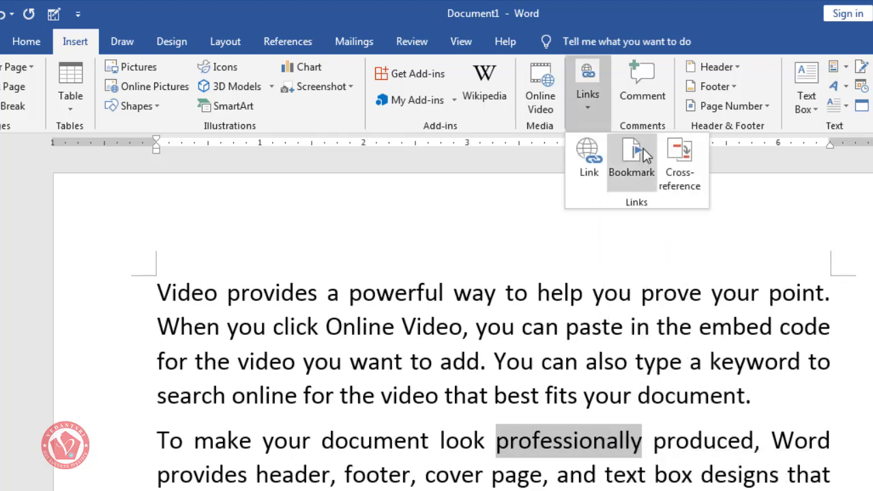
click(619, 170)
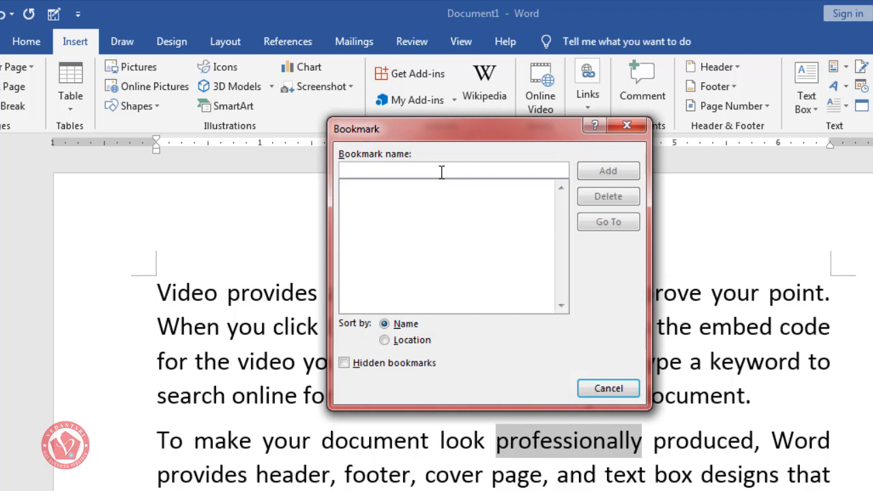
key(ctrl+v)
click(617, 171)
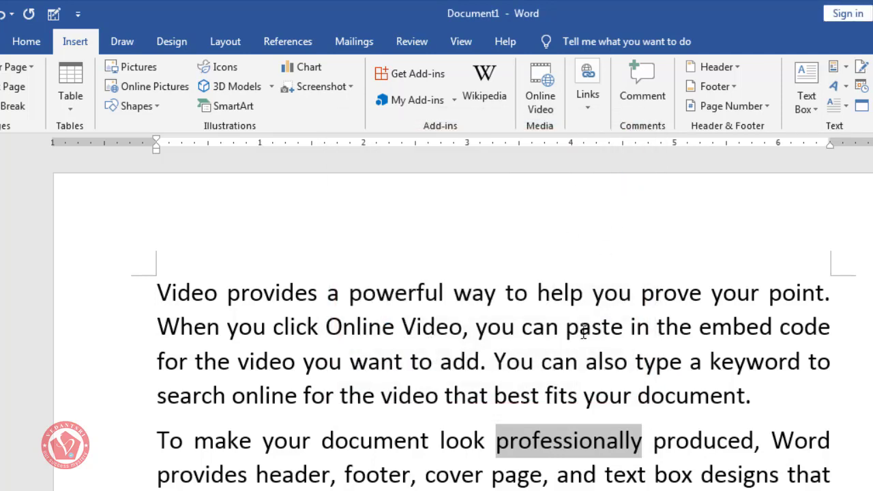
Clear the 'professionally' selection and select the word 'elements' in the text.
click(564, 431)
drag(642, 444, 488, 445)
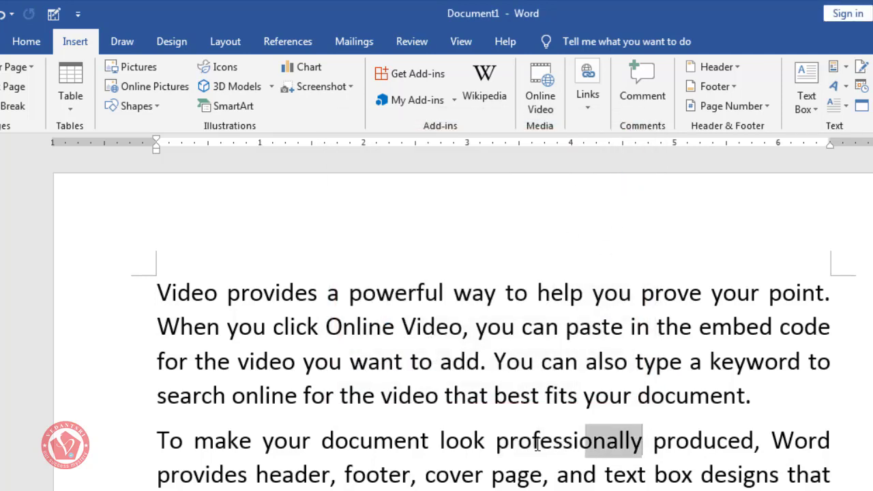
click(603, 437)
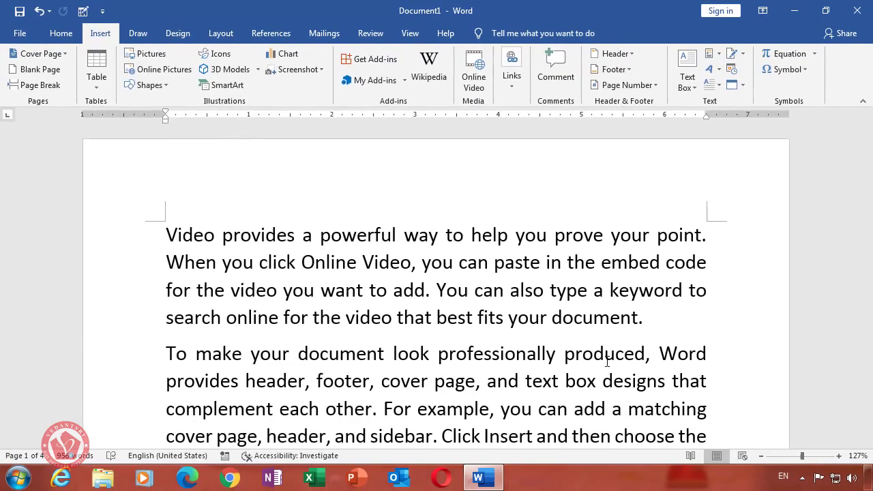
scroll(609, 362, down, 4)
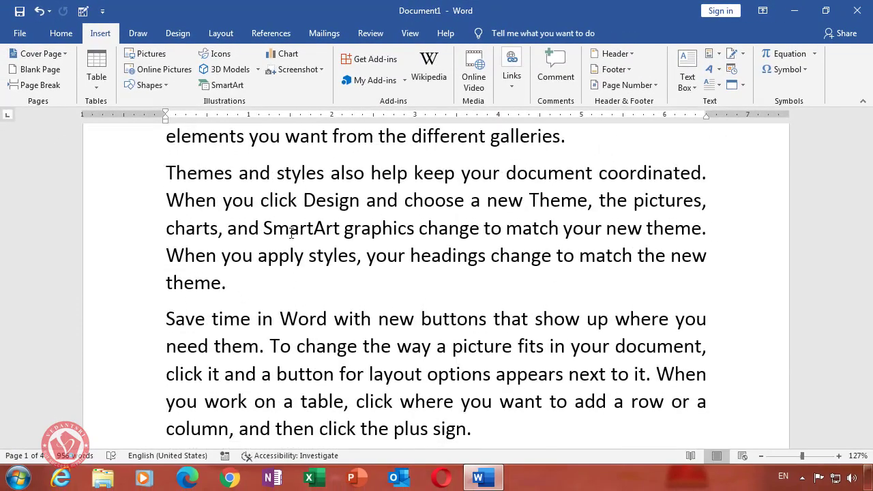
scroll(291, 204, up, 2)
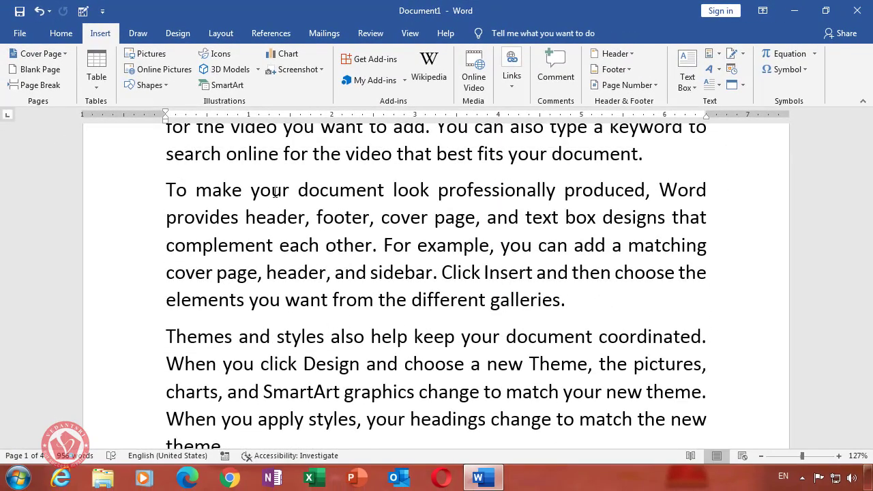
double_click(212, 303)
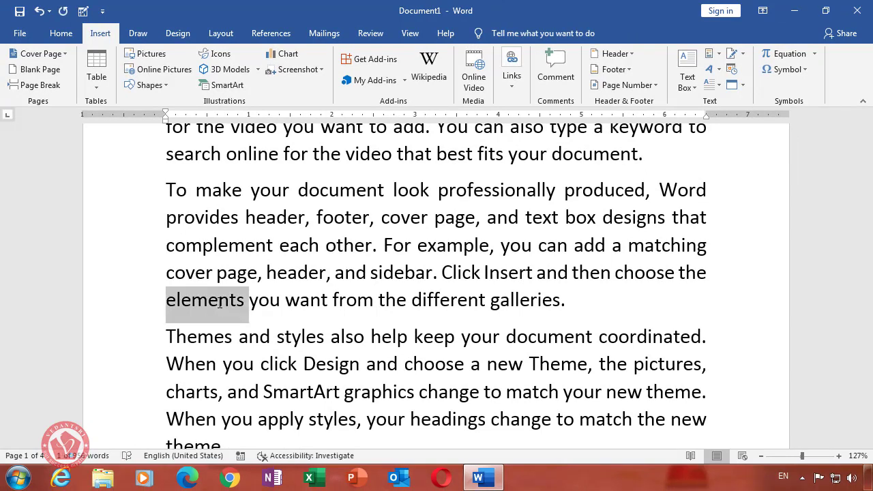
drag(244, 303, 166, 302)
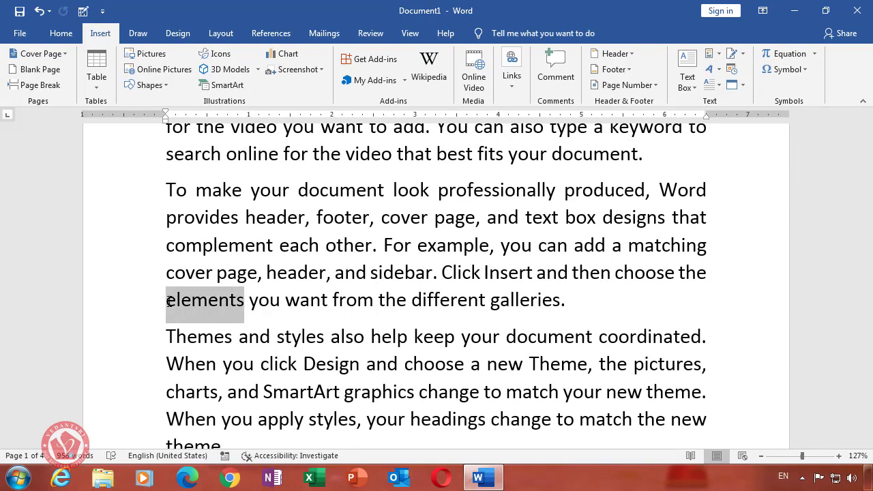
right_click(205, 302)
click(255, 140)
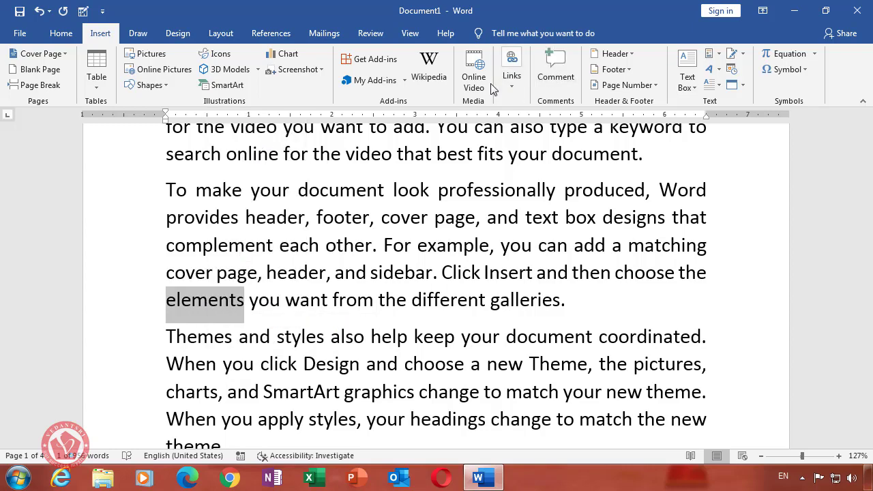
Add a bookmark named 'elements' on the selected word.
click(510, 84)
click(549, 126)
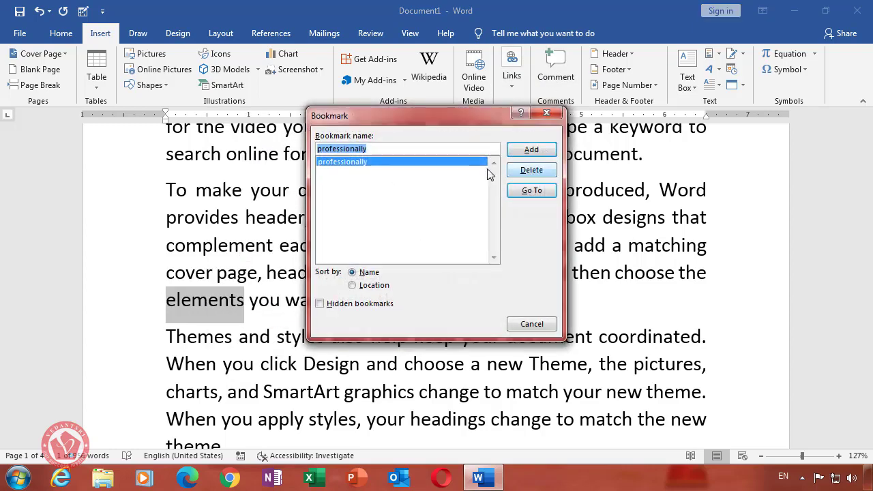
key(ctrl+v)
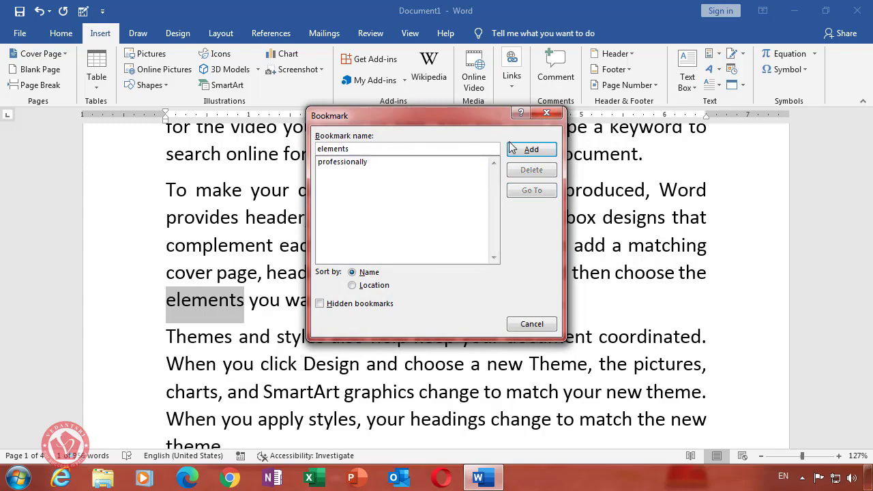
click(530, 149)
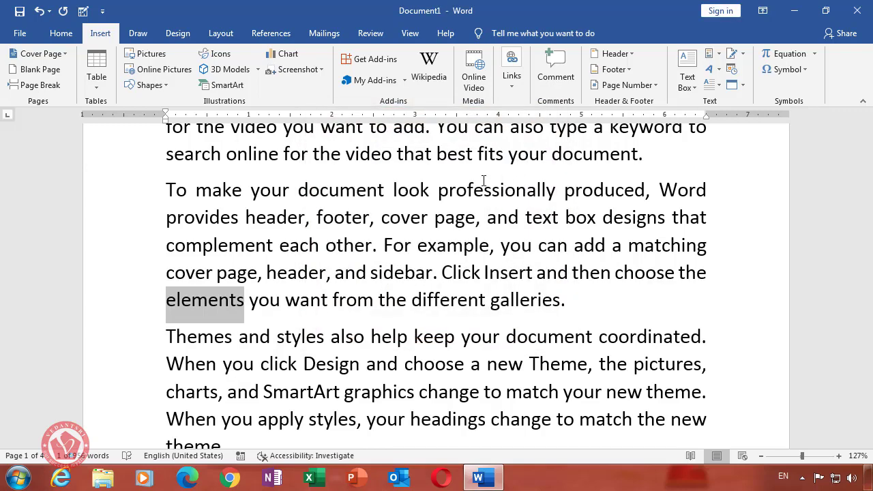
Confirm the Bookmark list shows 'elements' and 'professionally', then close it unchanged.
click(515, 93)
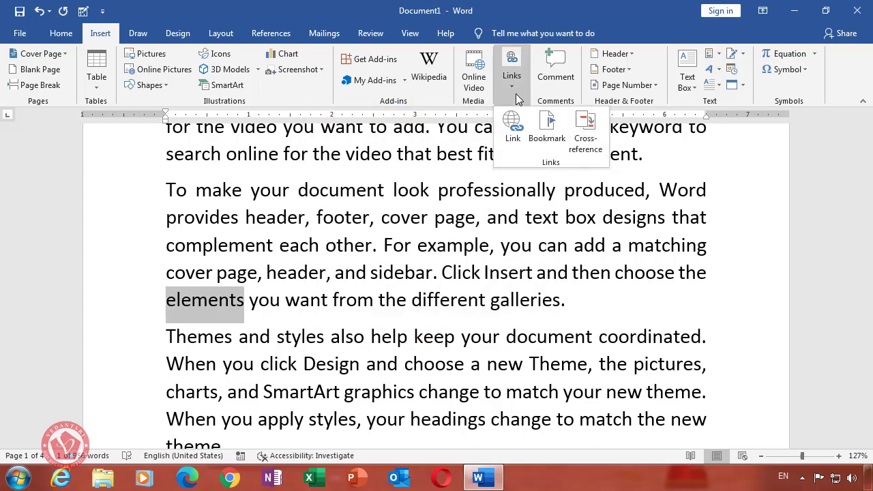
click(548, 126)
click(342, 171)
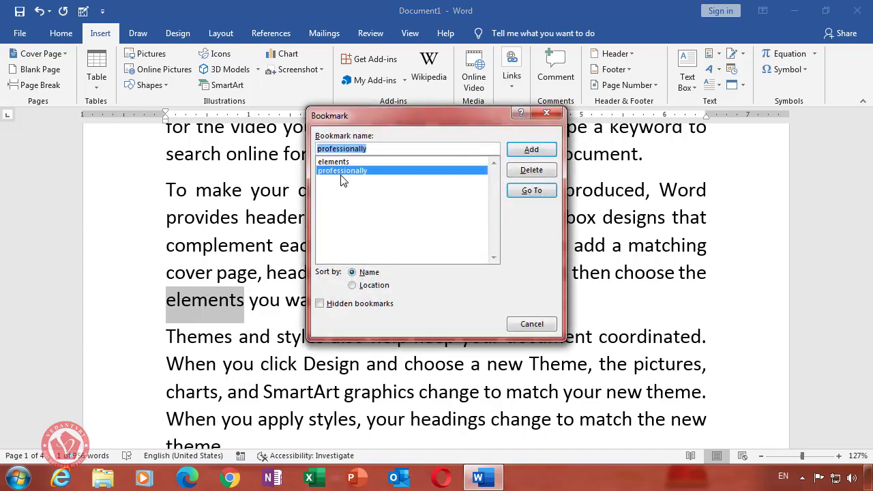
click(341, 162)
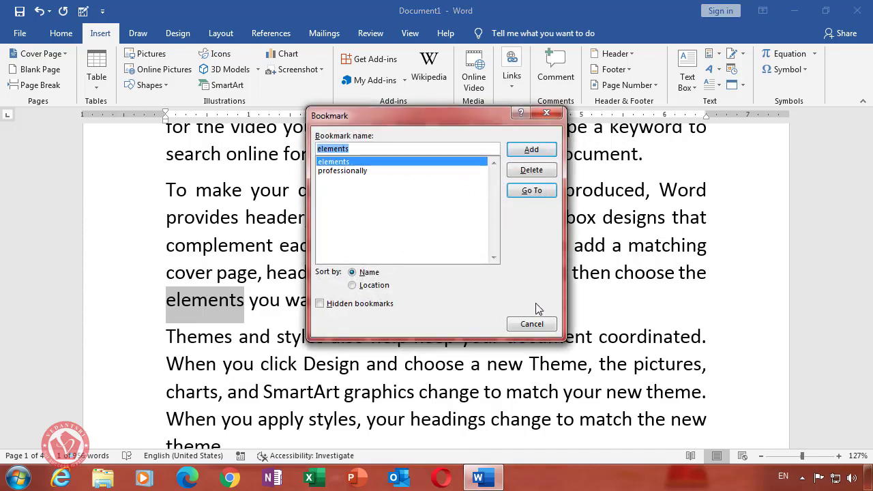
click(531, 326)
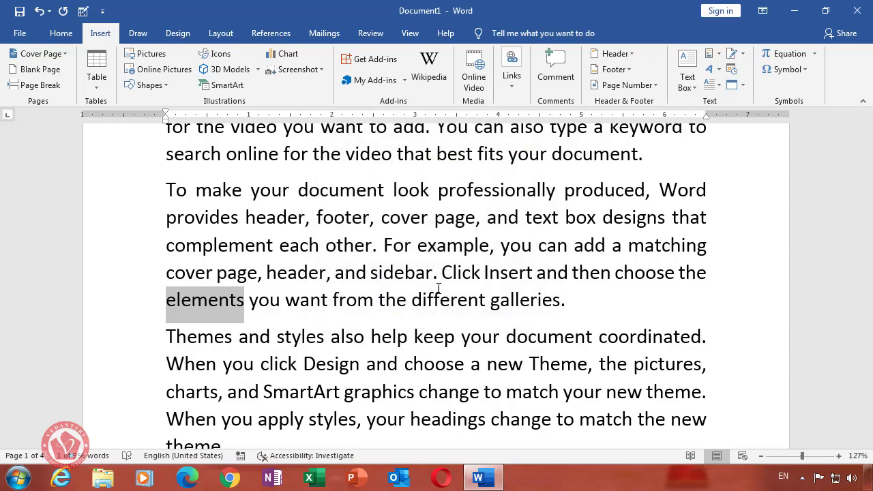
Select the word 'video' in the last line of the first paragraph.
scroll(609, 277, up, 3)
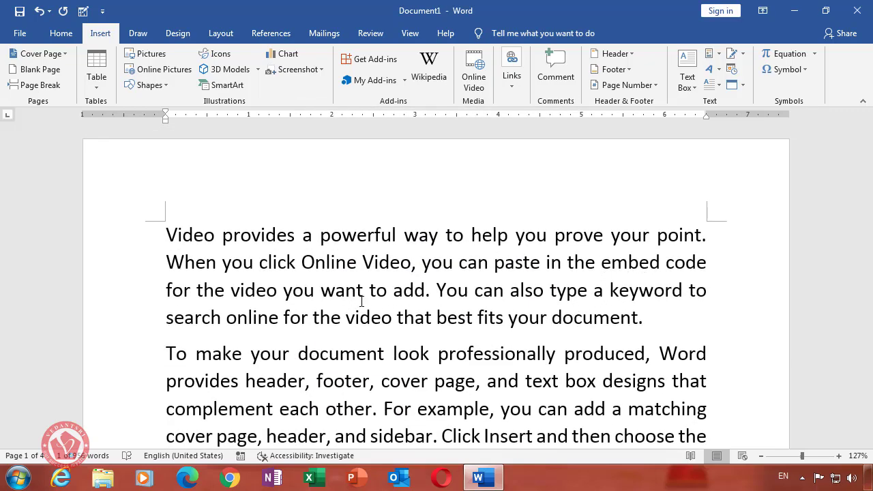
triple_click(363, 322)
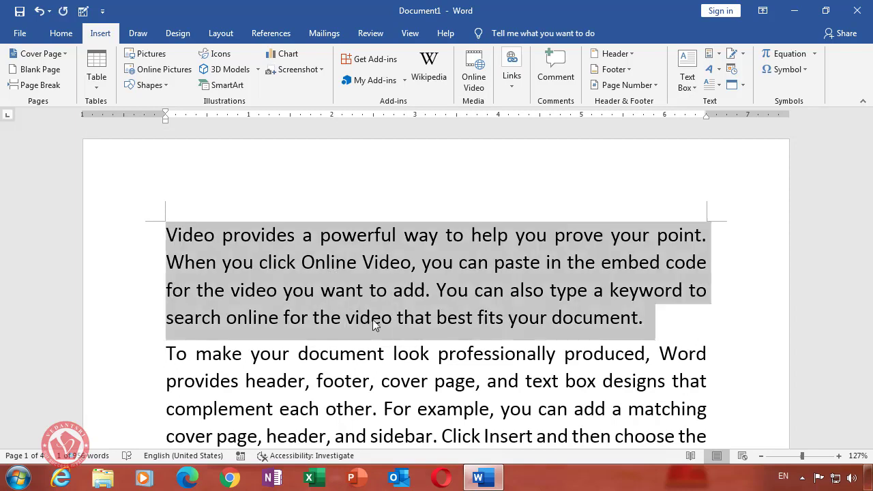
drag(392, 318, 350, 317)
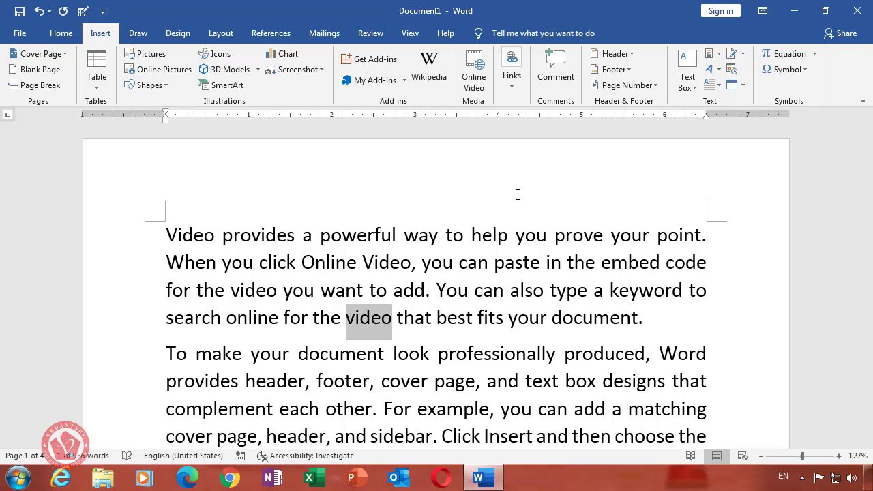
click(517, 90)
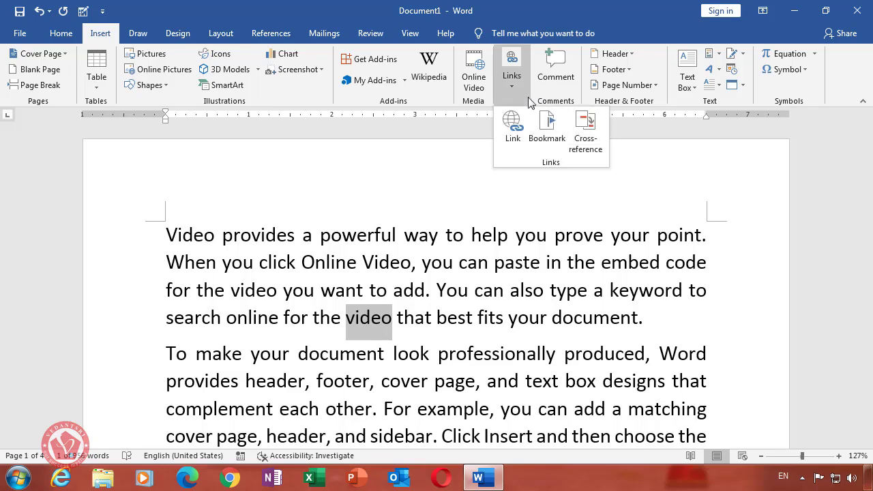
right_click(366, 328)
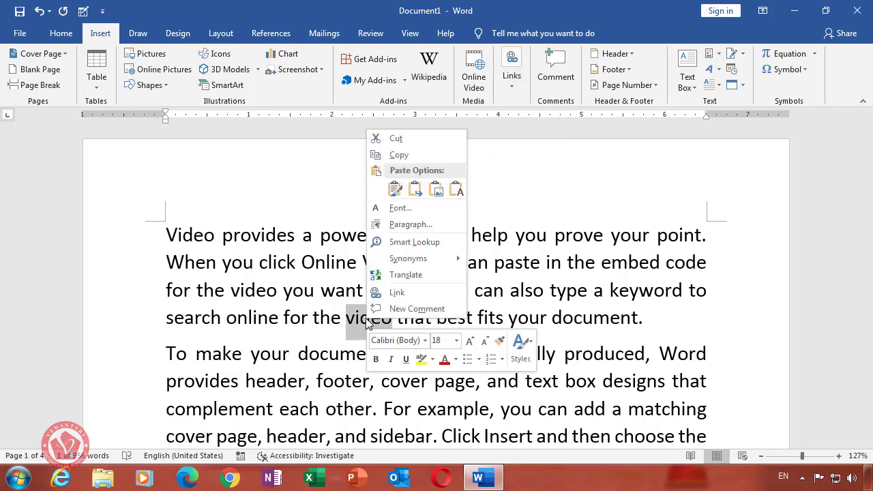
right_click(367, 325)
click(414, 155)
Add a bookmark named 'video' on the selected word.
click(512, 76)
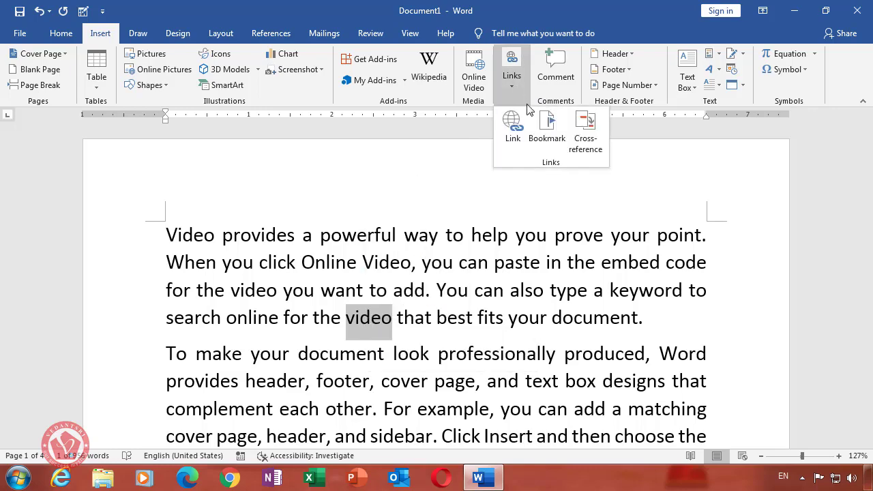
click(544, 133)
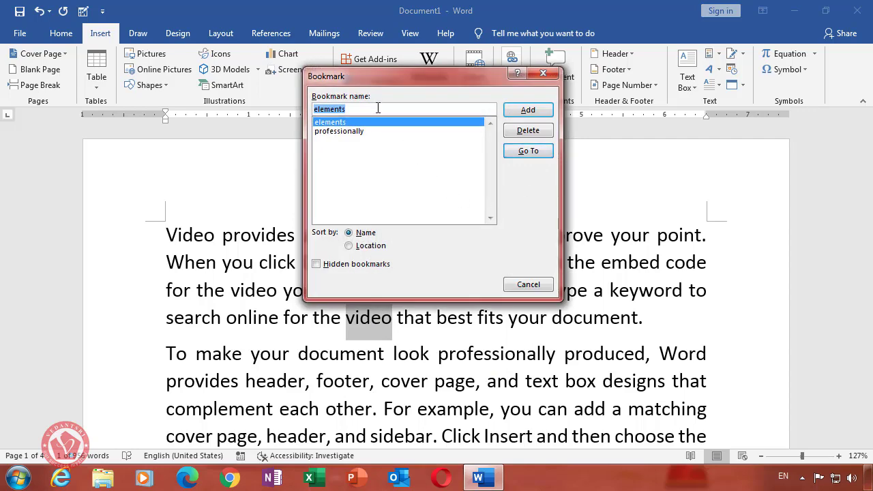
text(video)
click(528, 110)
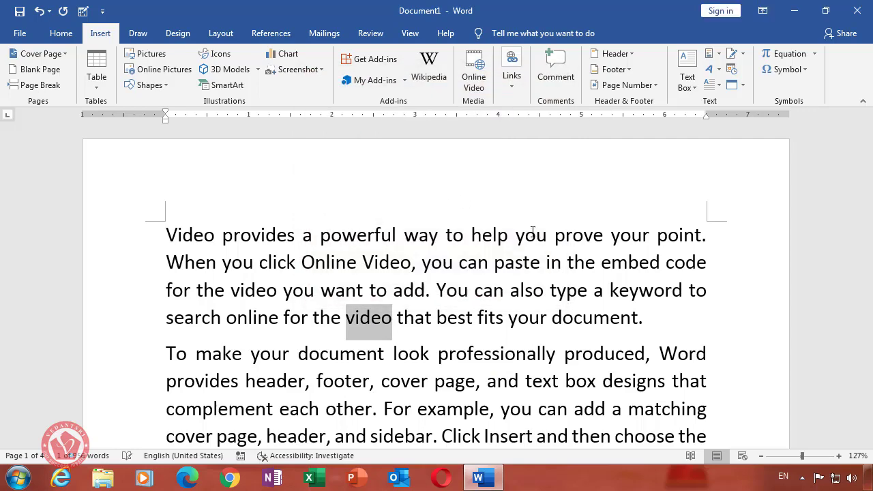
click(499, 282)
scroll(553, 328, down, 3)
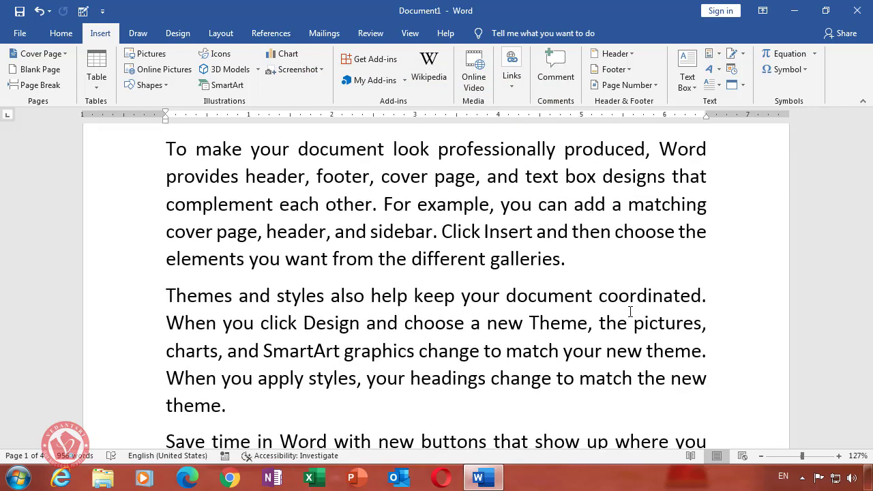
scroll(630, 311, up, 3)
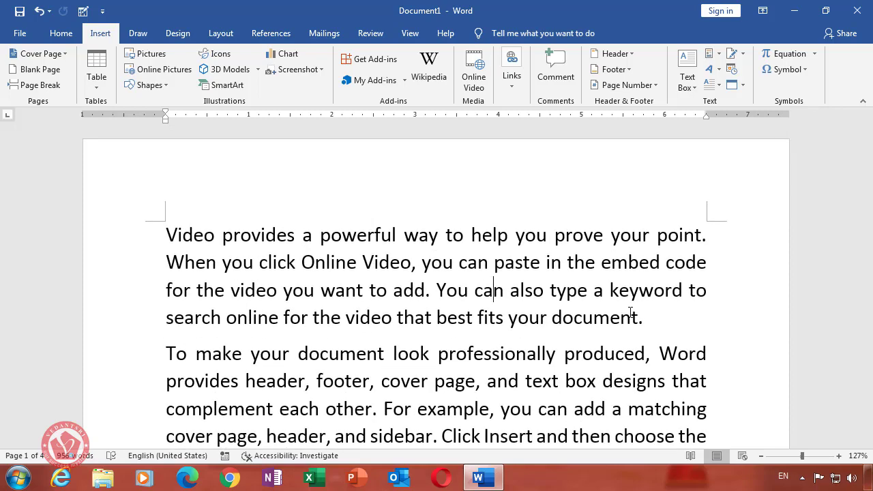
In Word Options > Advanced, tick Show bookmarks under Show document content.
key(alt+f)
key(t)
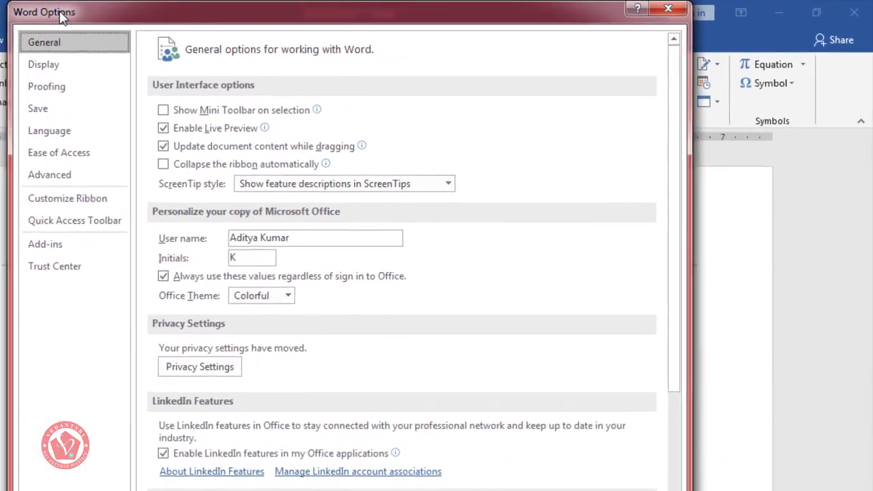
click(70, 177)
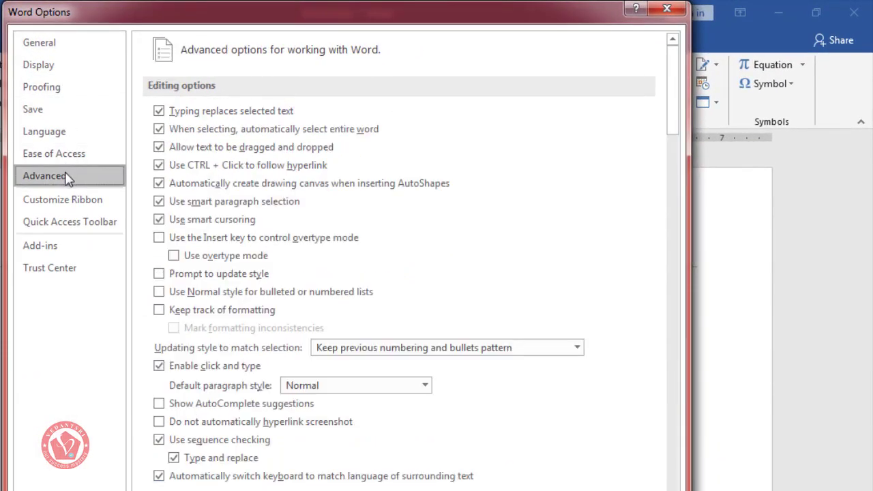
drag(673, 95, 680, 217)
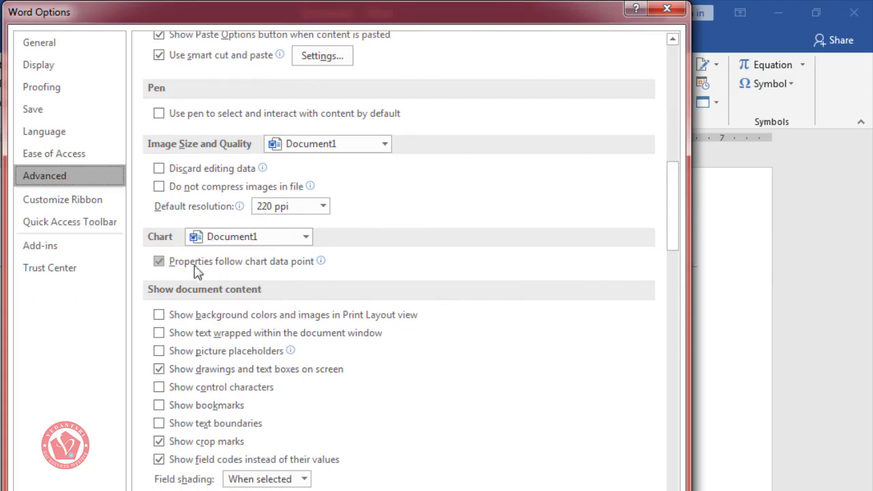
scroll(239, 245, up, 3)
scroll(240, 245, up, 1)
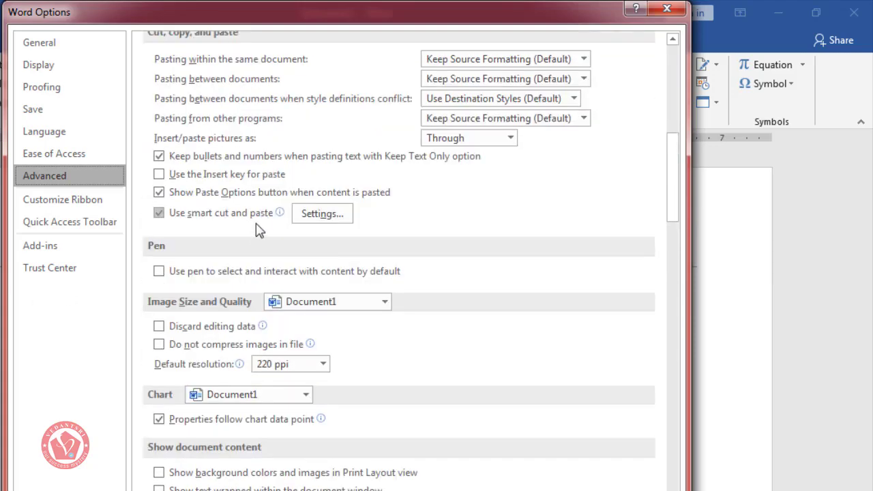
scroll(334, 234, up, 1)
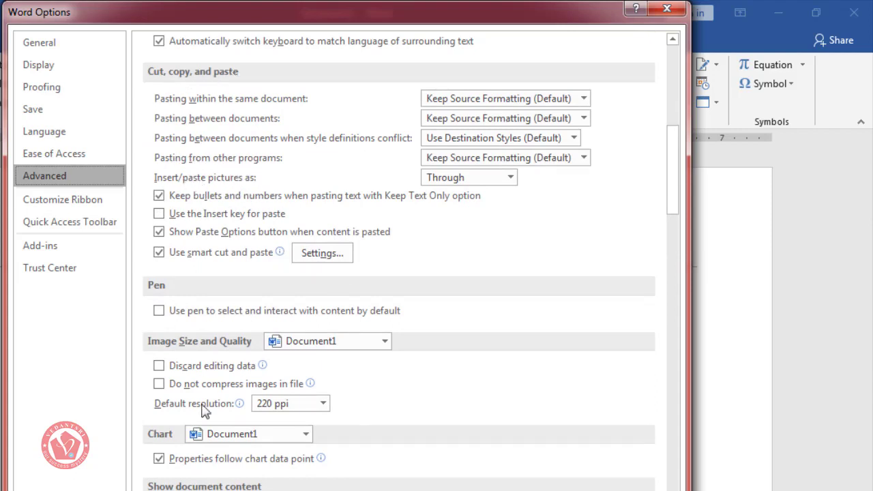
drag(671, 192, 671, 191)
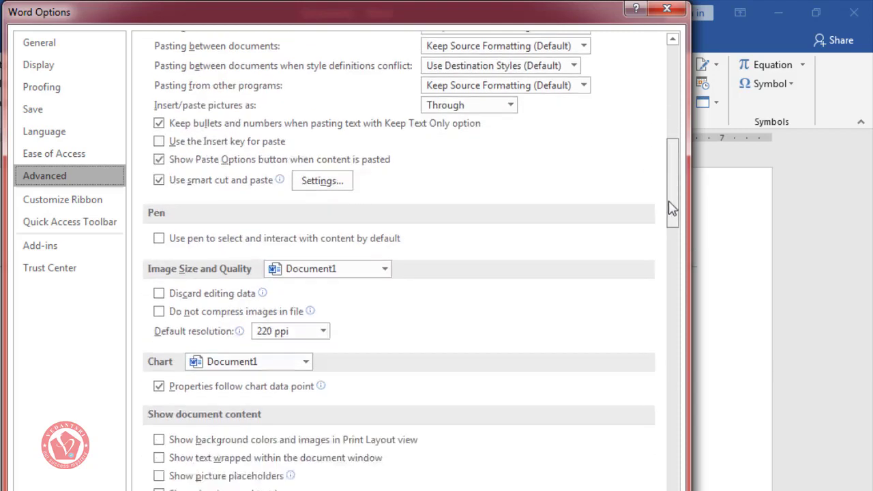
drag(671, 192, 672, 249)
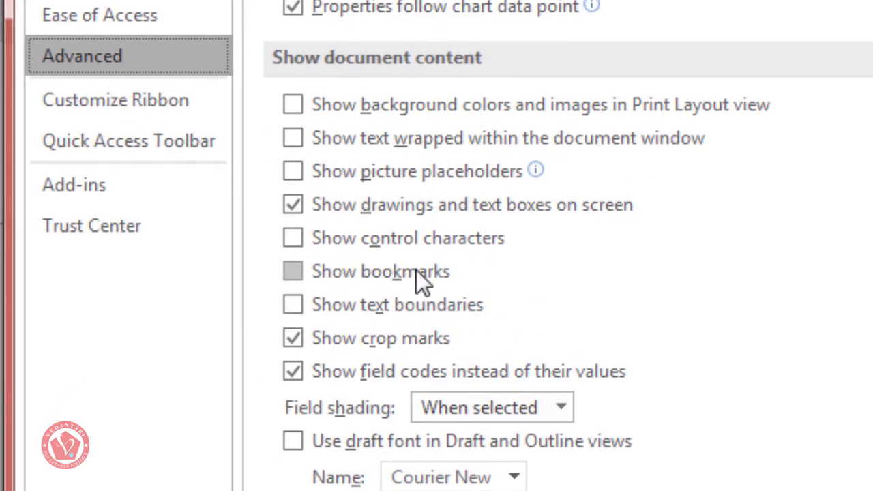
click(293, 272)
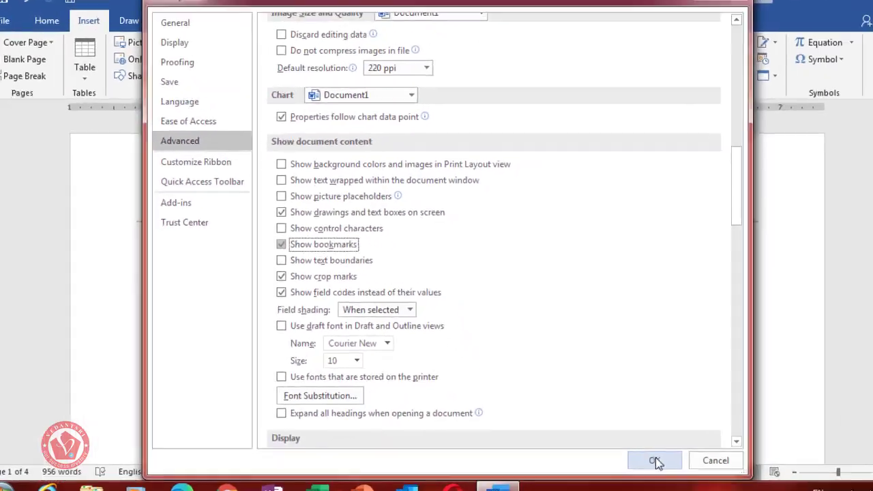
click(657, 462)
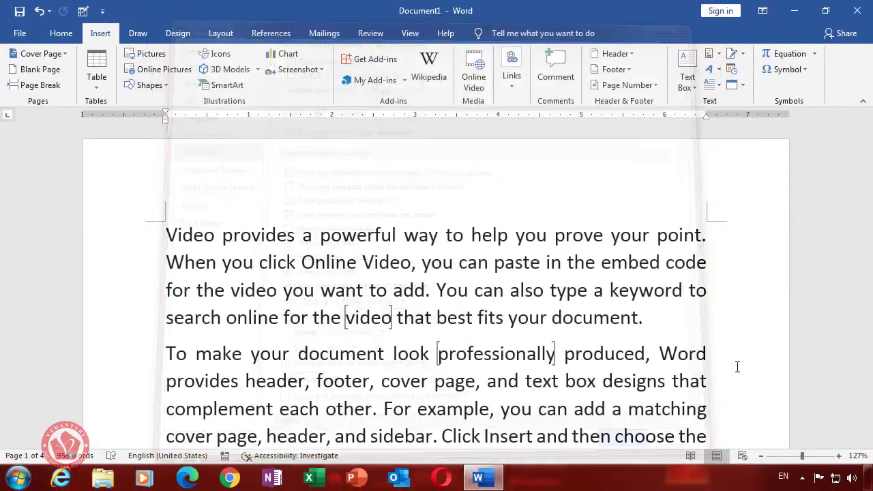
scroll(406, 249, down, 2)
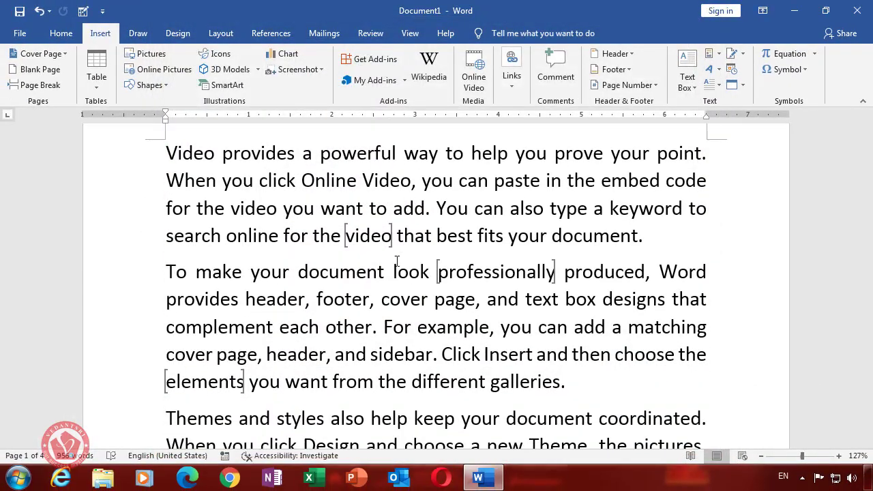
double_click(391, 236)
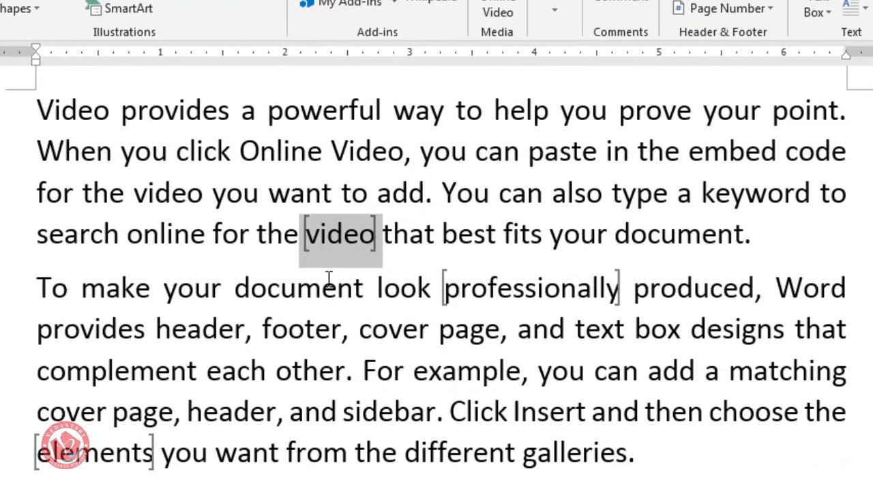
click(357, 271)
double_click(378, 232)
click(392, 328)
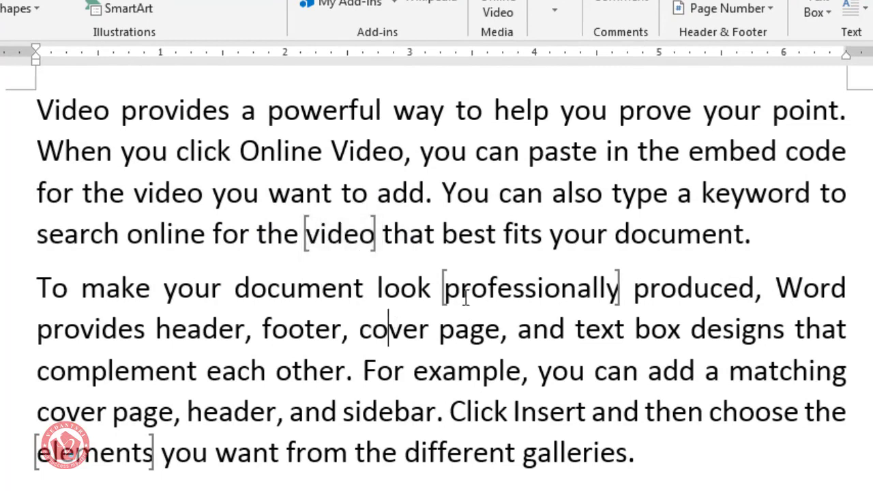
click(443, 287)
drag(443, 287, 634, 286)
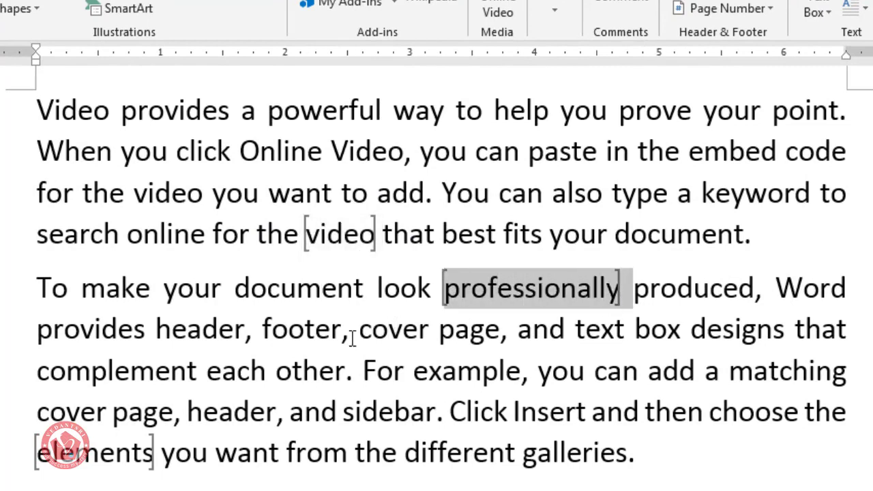
scroll(352, 337, down, 3)
click(159, 330)
click(116, 330)
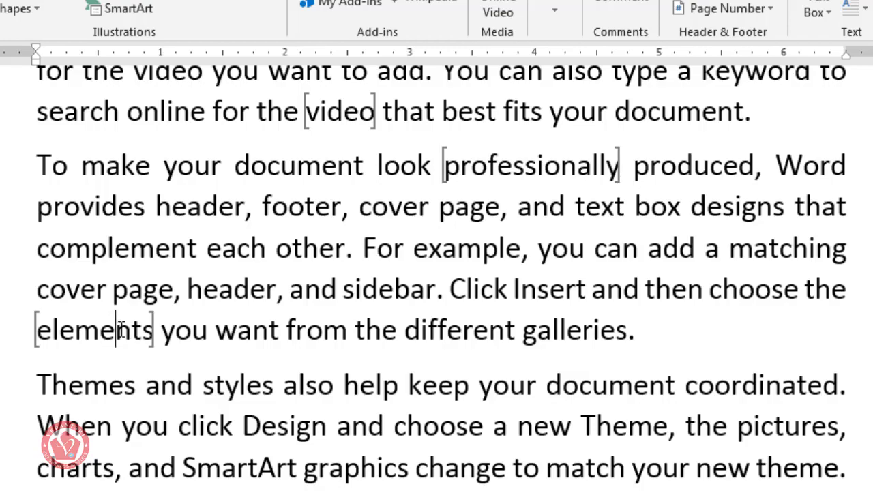
double_click(120, 329)
click(191, 330)
scroll(627, 236, up, 2)
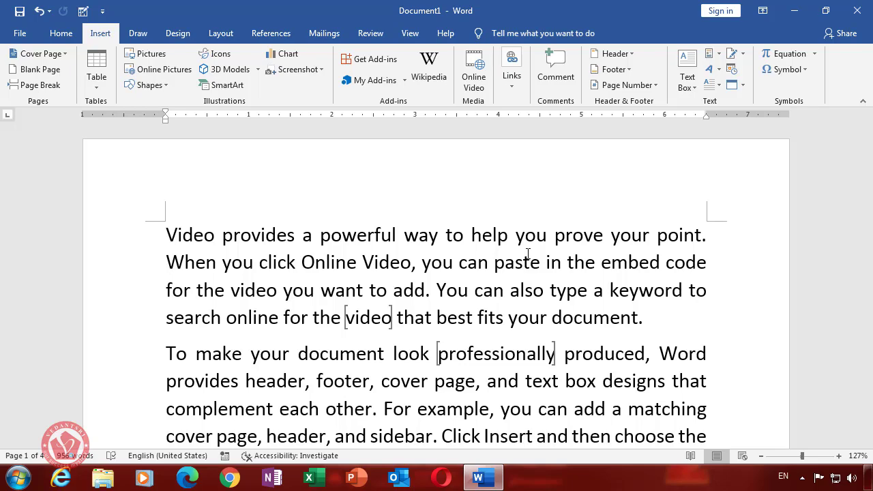
In Word Options > Advanced, keep Show bookmarks on and tick Show text boundaries.
key(alt)
key(f)
key(t)
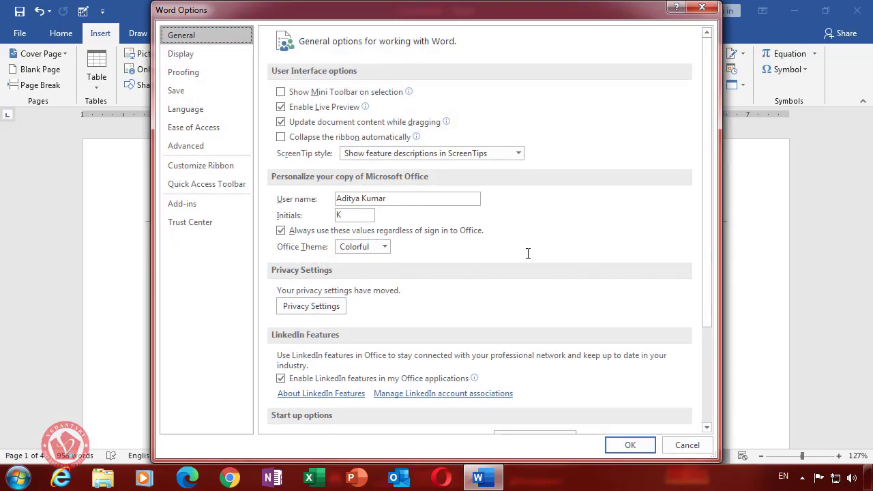
click(185, 145)
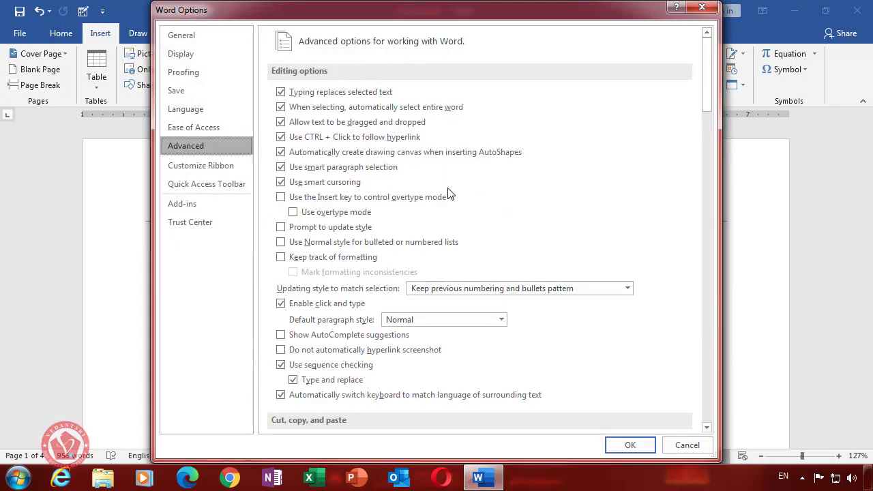
scroll(443, 188, down, 3)
scroll(409, 202, down, 2)
scroll(369, 217, down, 3)
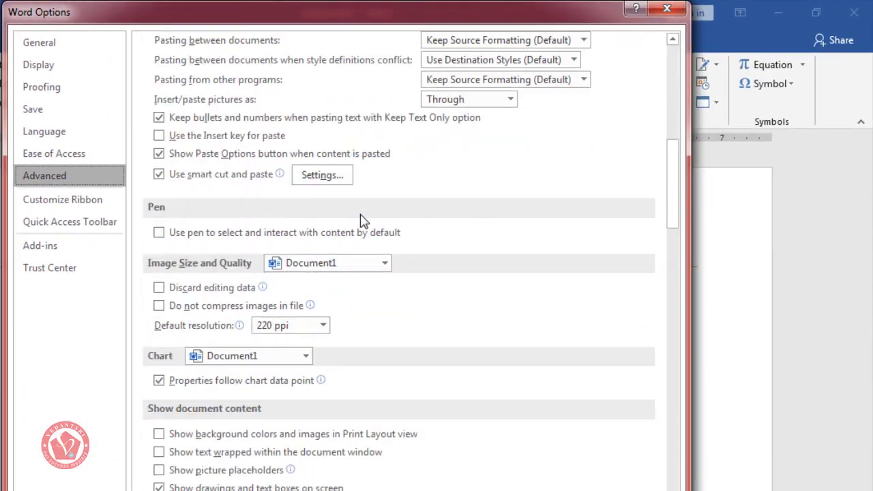
scroll(363, 221, down, 3)
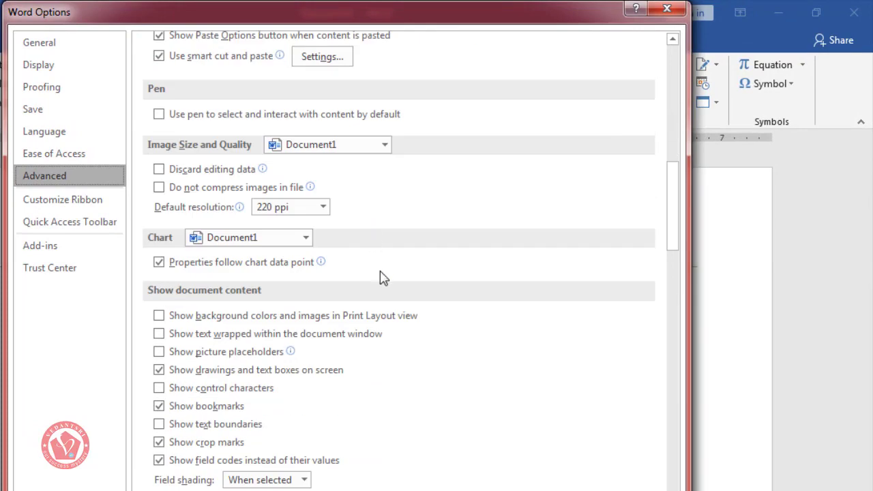
click(198, 409)
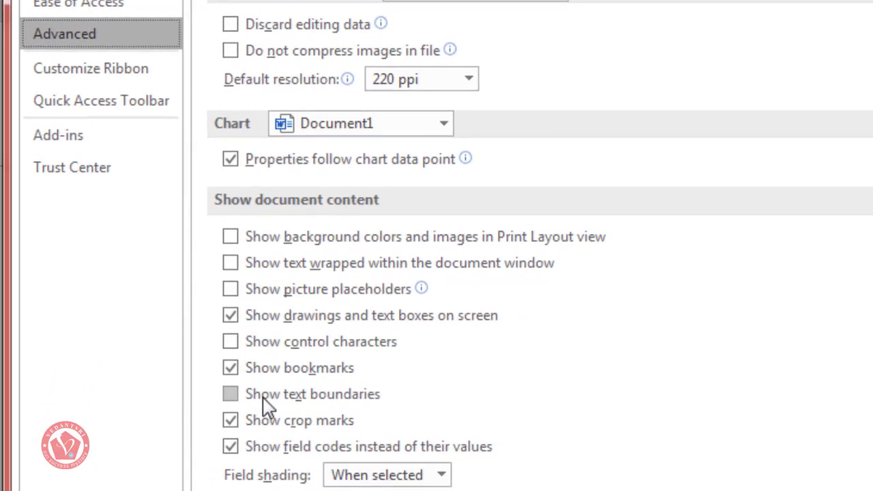
click(257, 403)
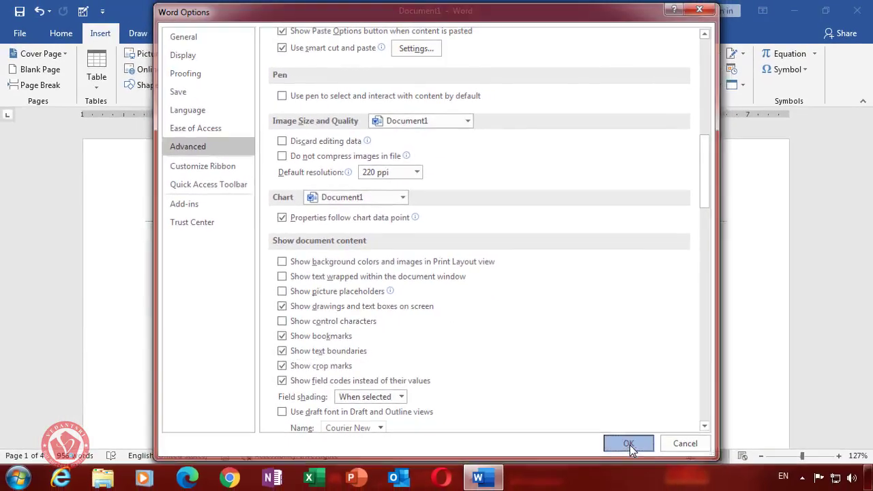
Apply the options and select the Themes and styles paragraph to view its boundary.
click(628, 445)
scroll(618, 272, down, 2)
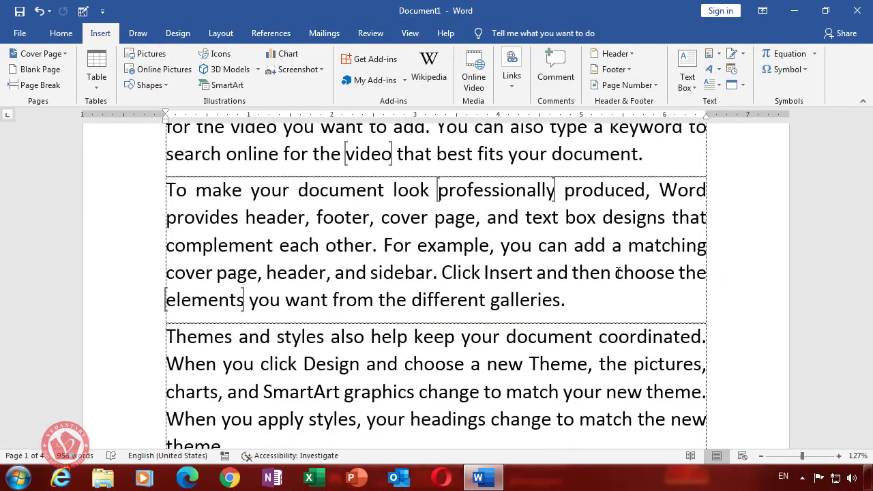
scroll(618, 273, down, 1)
scroll(616, 276, down, 2)
scroll(244, 261, up, 1)
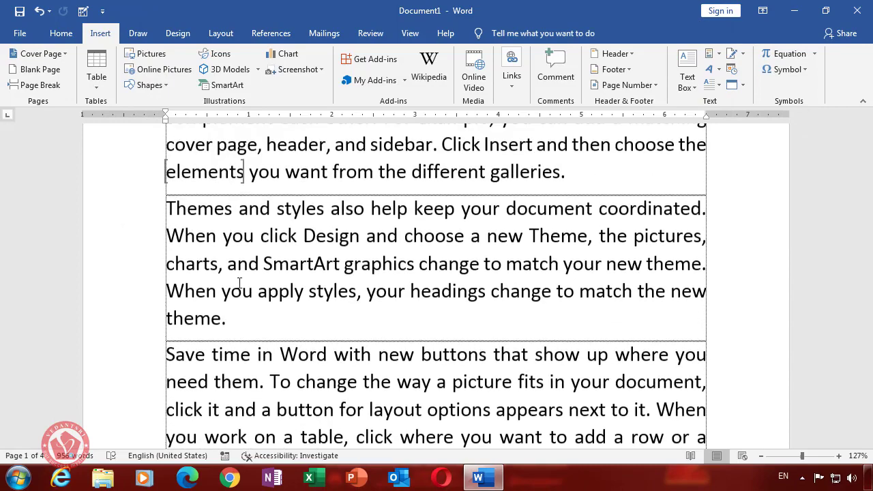
triple_click(236, 324)
click(316, 334)
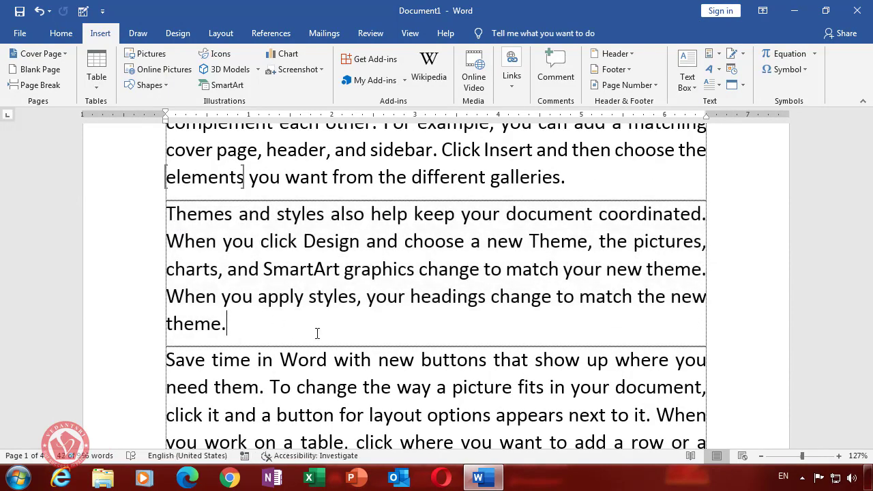
Check the dotted boundaries around the Save time in Word and first paragraphs.
scroll(260, 322, down, 2)
drag(167, 241, 478, 354)
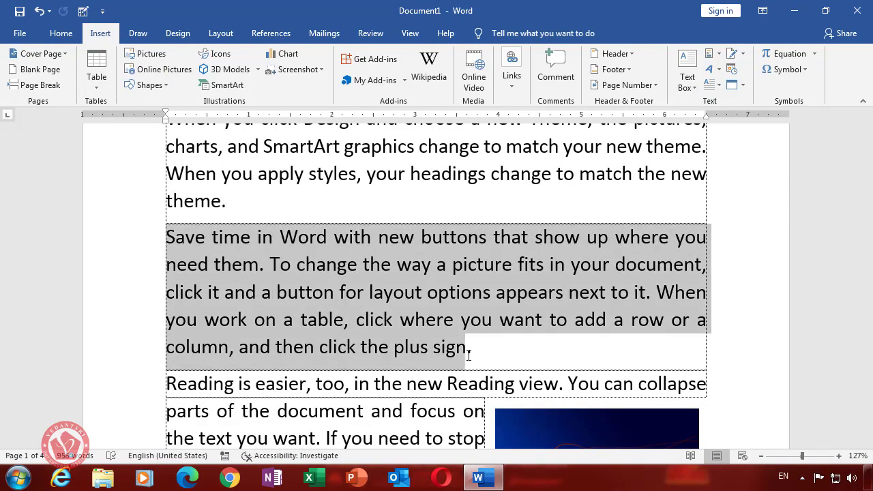
scroll(484, 314, down, 1)
click(516, 263)
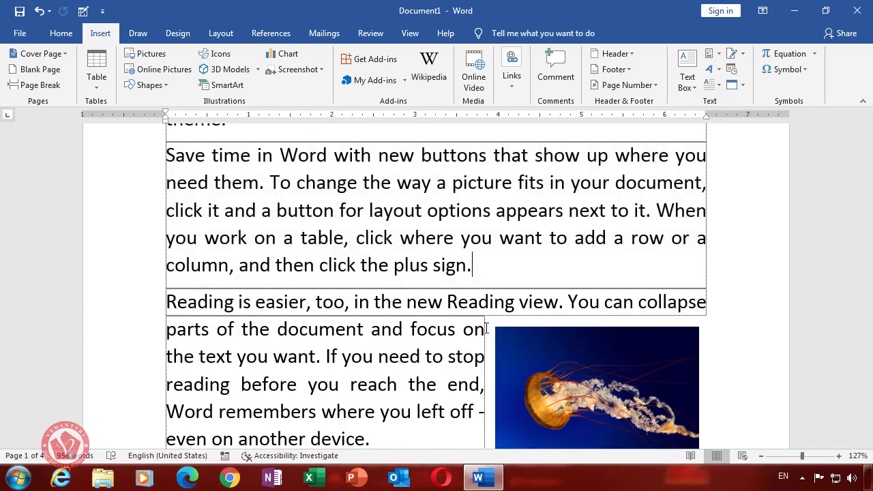
scroll(477, 331, down, 4)
scroll(479, 332, down, 3)
scroll(481, 333, down, 3)
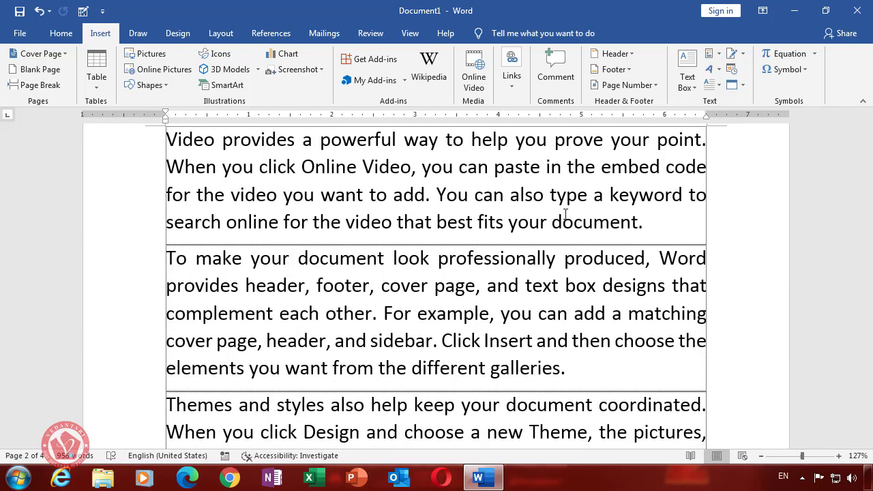
drag(566, 215, 144, 146)
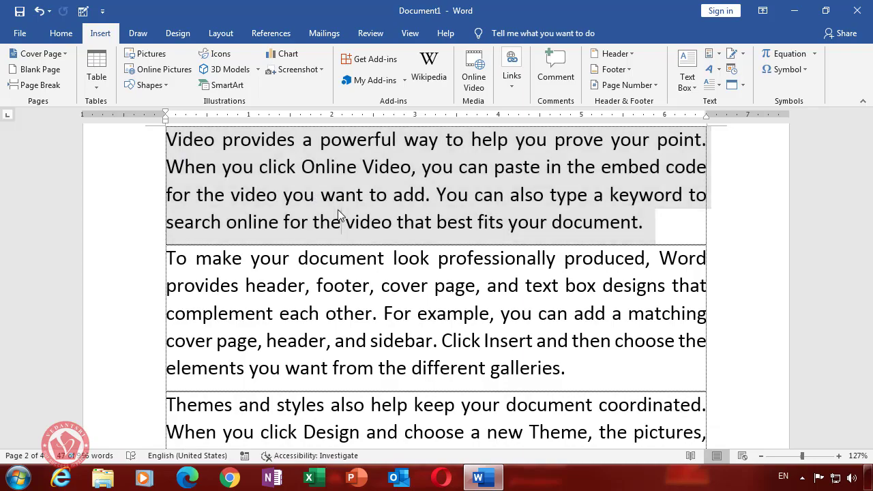
click(337, 209)
scroll(431, 266, up, 4)
scroll(430, 267, down, 9)
scroll(431, 267, up, 8)
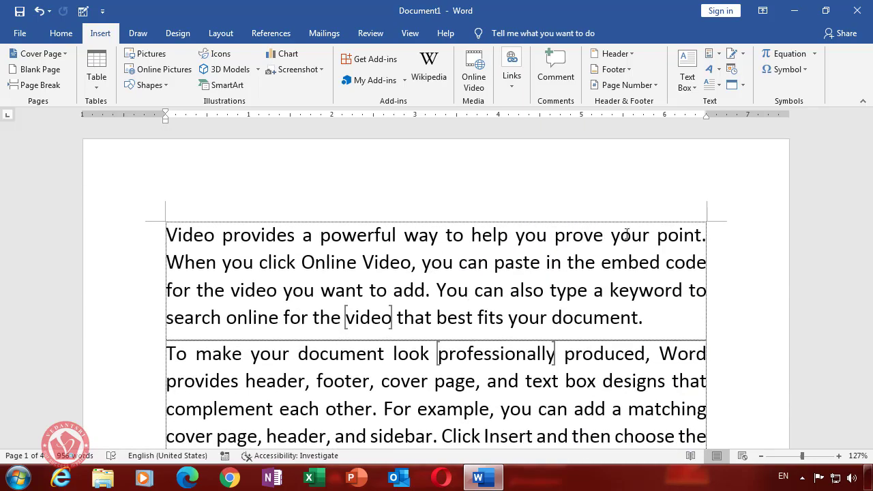
Close the sample document through the save prompt and relaunch Word with a blank document.
click(857, 23)
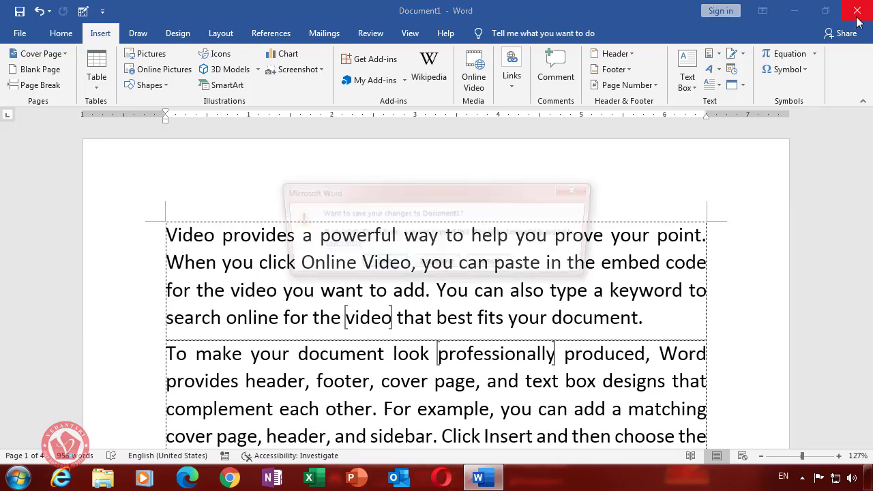
click(440, 264)
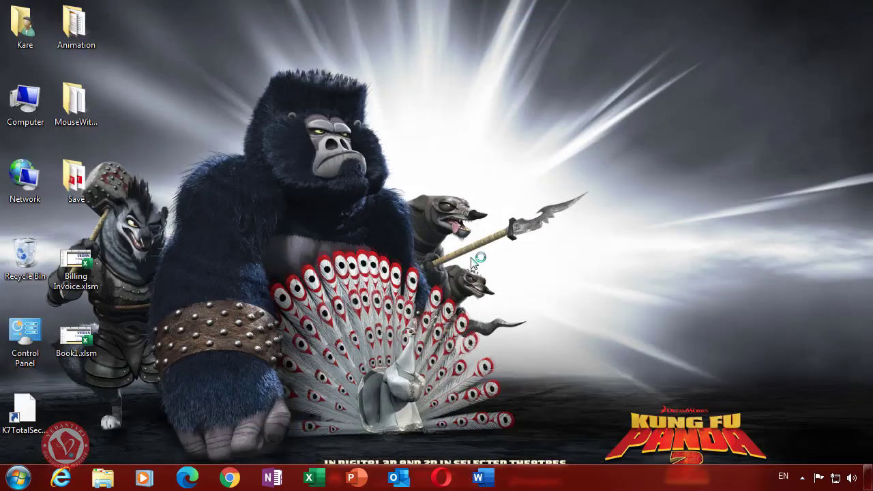
click(483, 479)
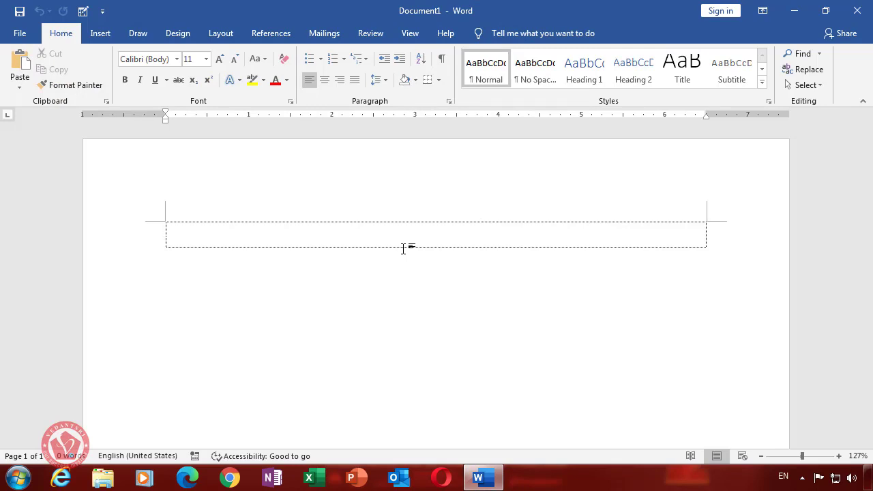
Untick Show text boundaries in Word Options > Advanced and apply the change.
key(alt+f)
key(t)
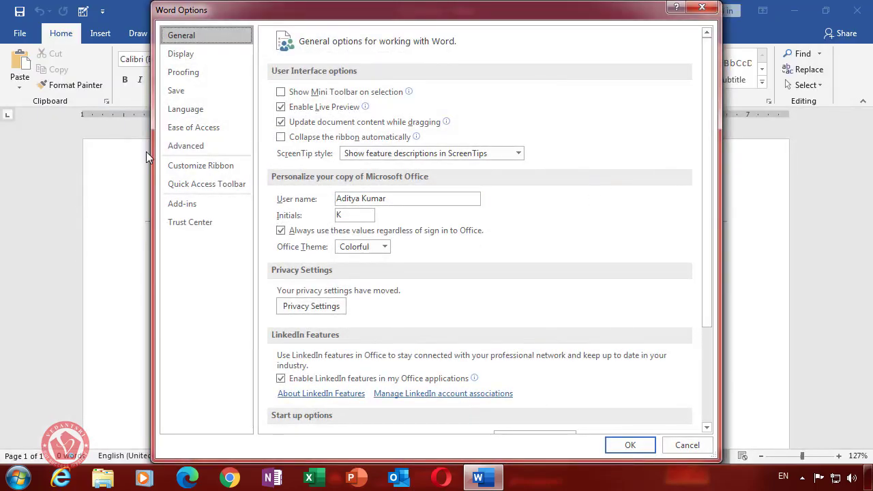
click(197, 151)
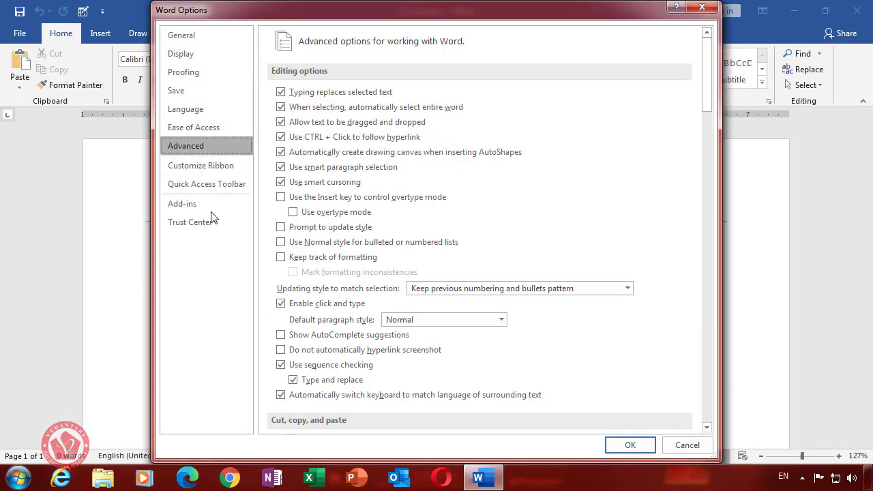
scroll(488, 194, down, 6)
scroll(496, 201, down, 7)
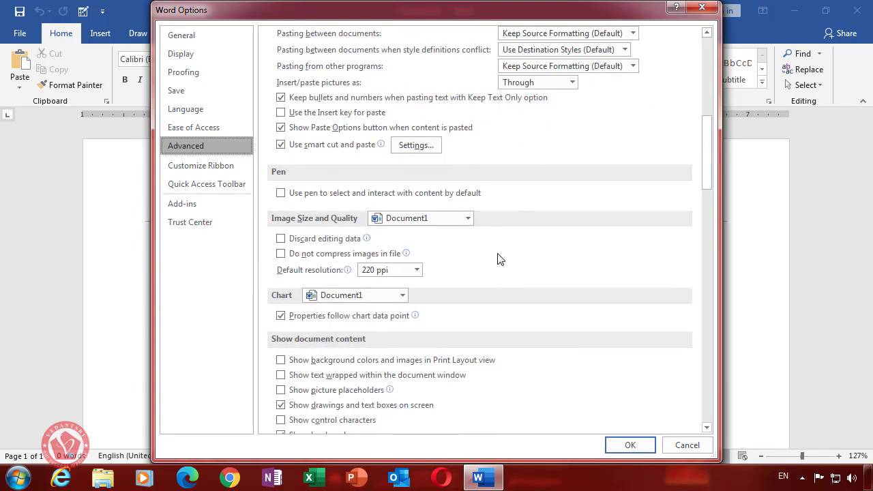
scroll(495, 273, down, 3)
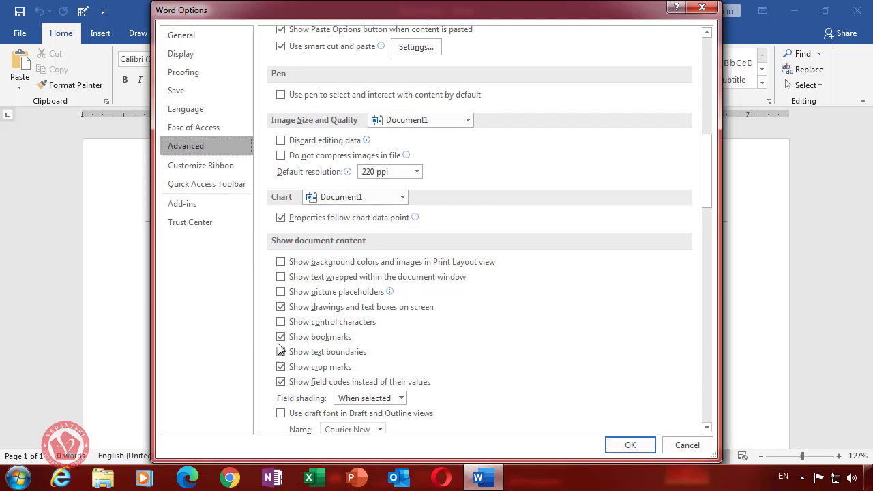
click(280, 367)
click(282, 353)
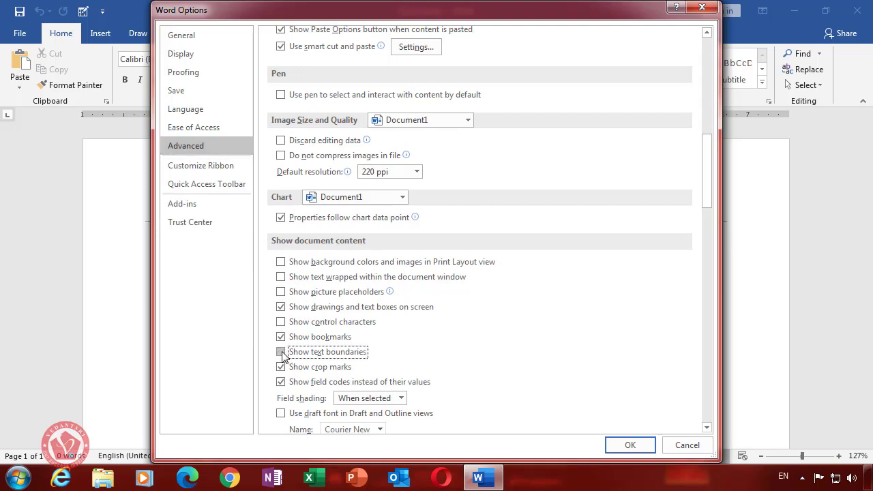
click(629, 445)
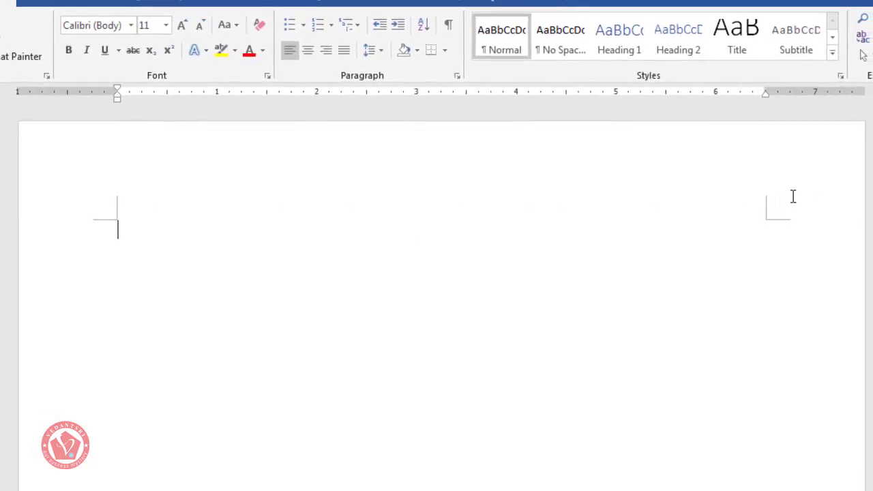
scroll(784, 195, down, 2)
scroll(88, 228, up, 2)
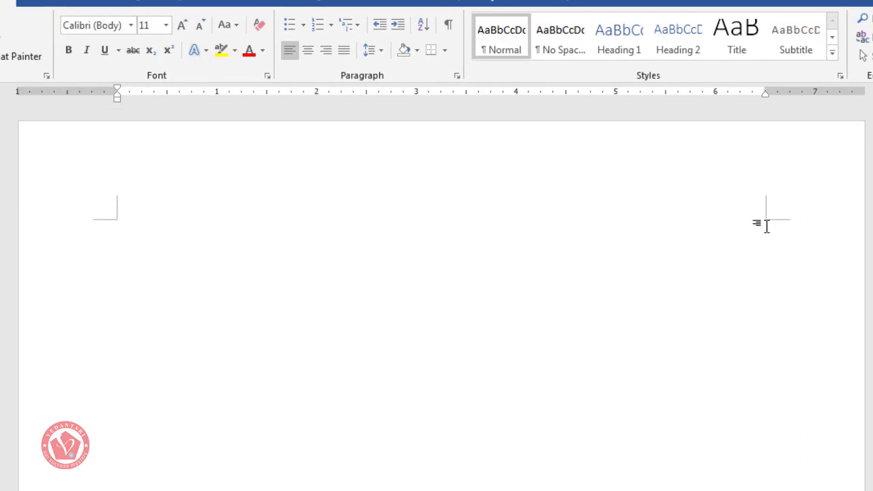
scroll(766, 228, down, 10)
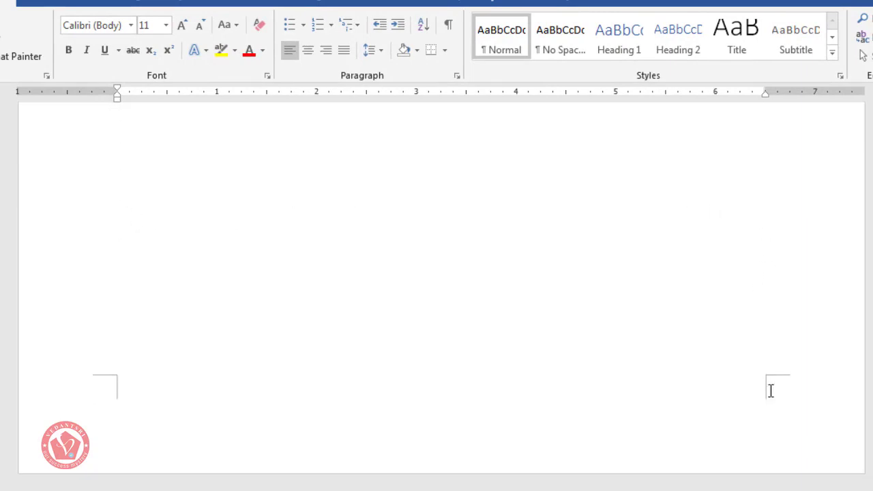
scroll(771, 390, up, 5)
scroll(770, 390, up, 5)
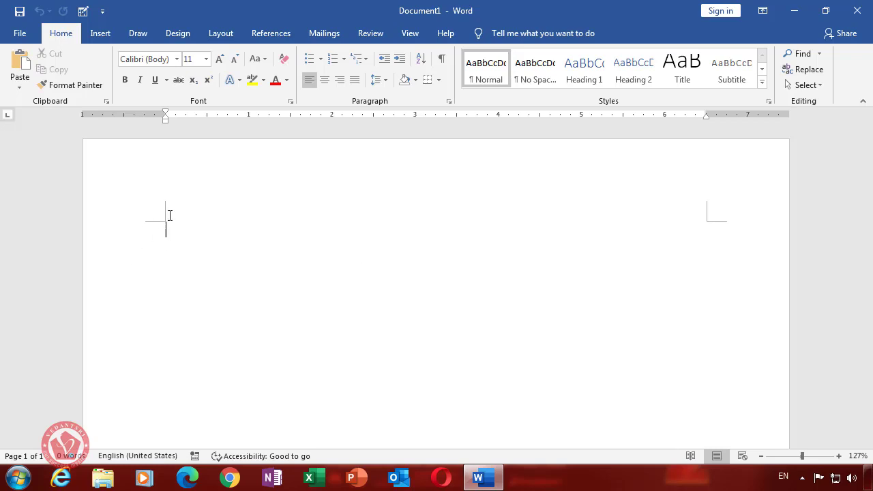
scroll(677, 285, down, 2)
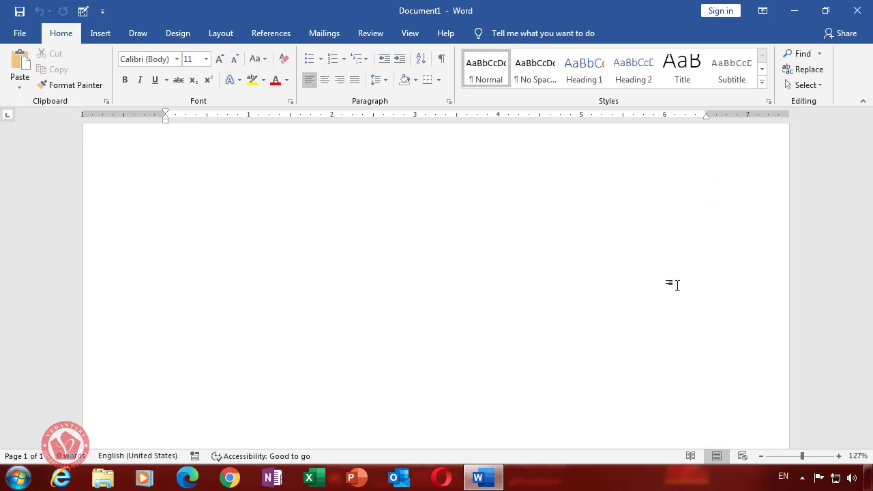
scroll(711, 354, down, 1)
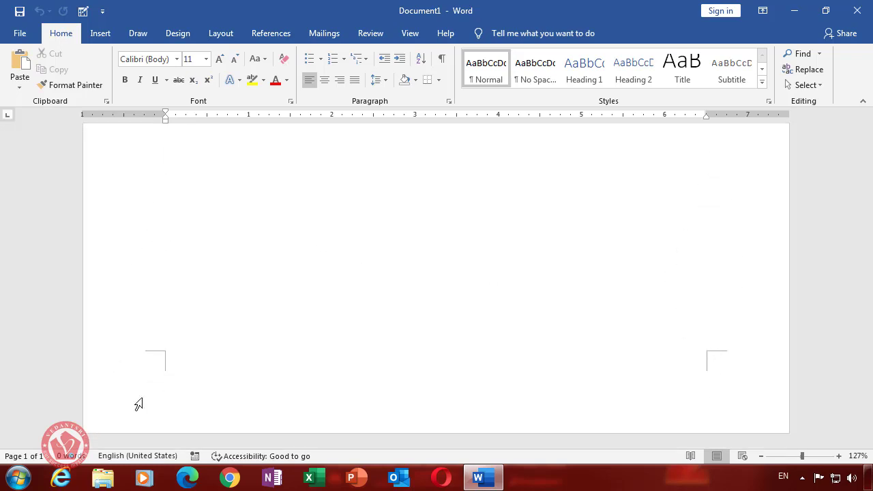
scroll(478, 335, up, 5)
scroll(484, 345, up, 5)
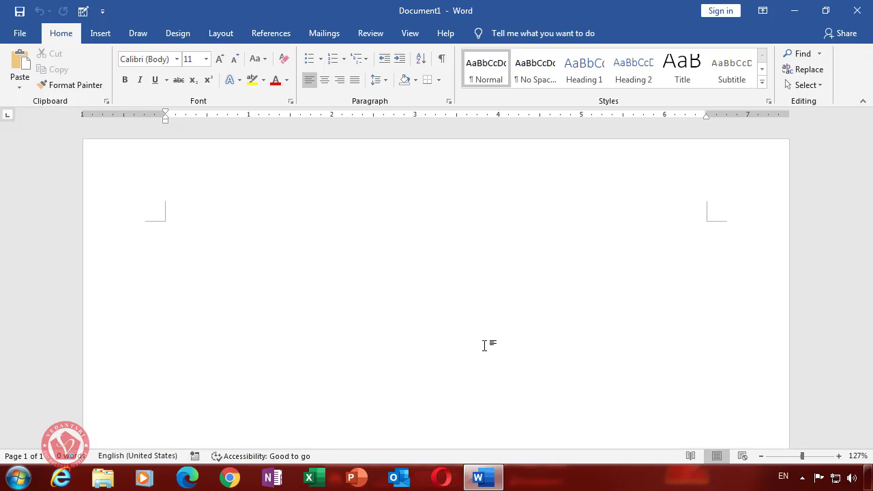
Uncheck Show crop marks in Word Options > Advanced and apply with OK.
key(alt)
key(f)
key(t)
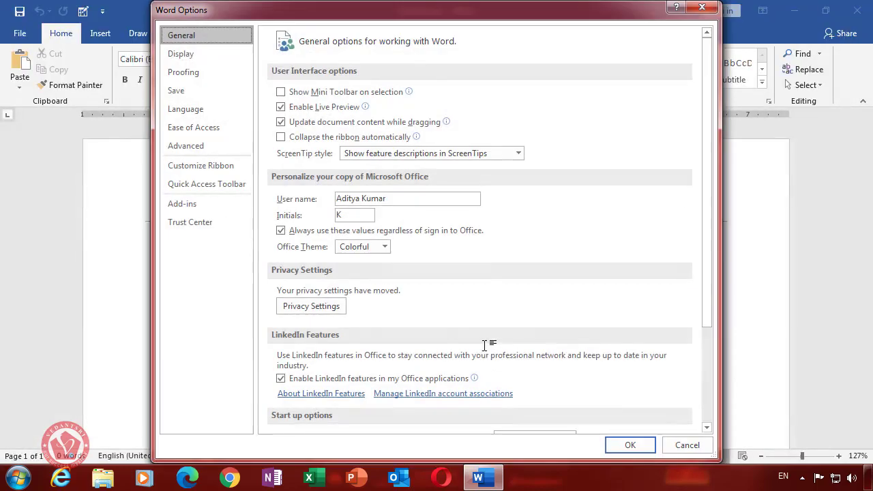
click(228, 147)
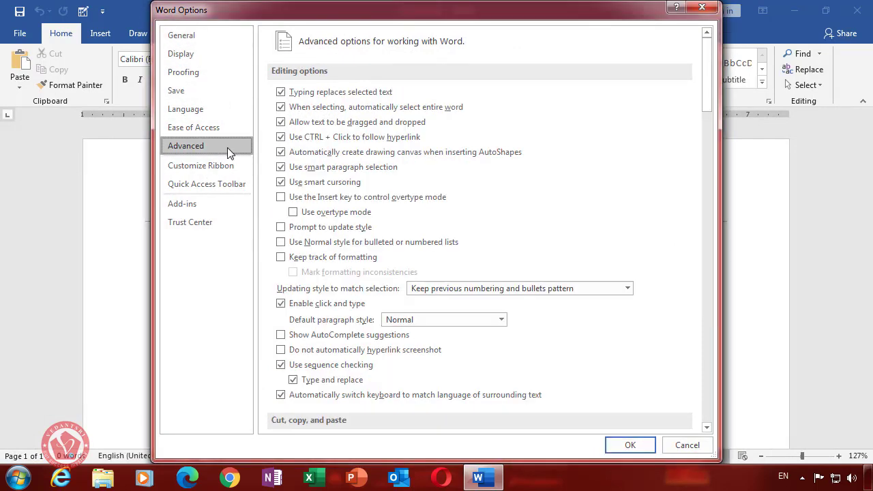
scroll(444, 160, down, 3)
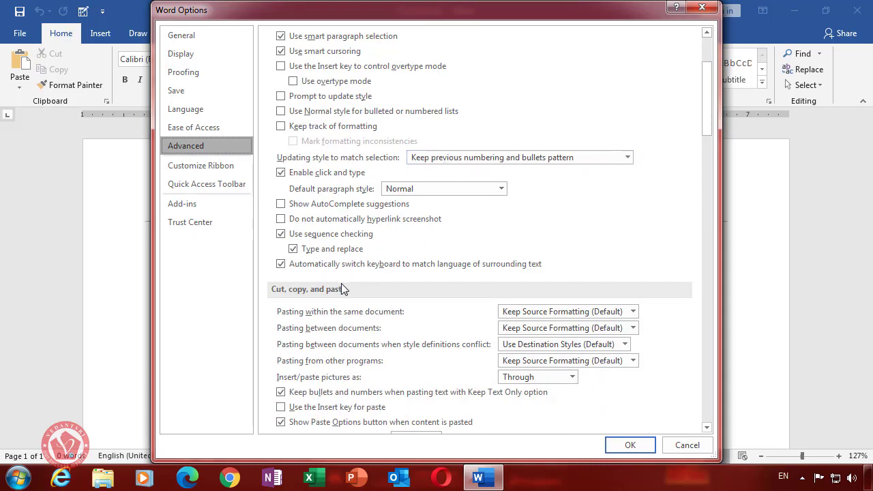
scroll(341, 283, down, 3)
scroll(341, 283, down, 3)
scroll(343, 285, down, 3)
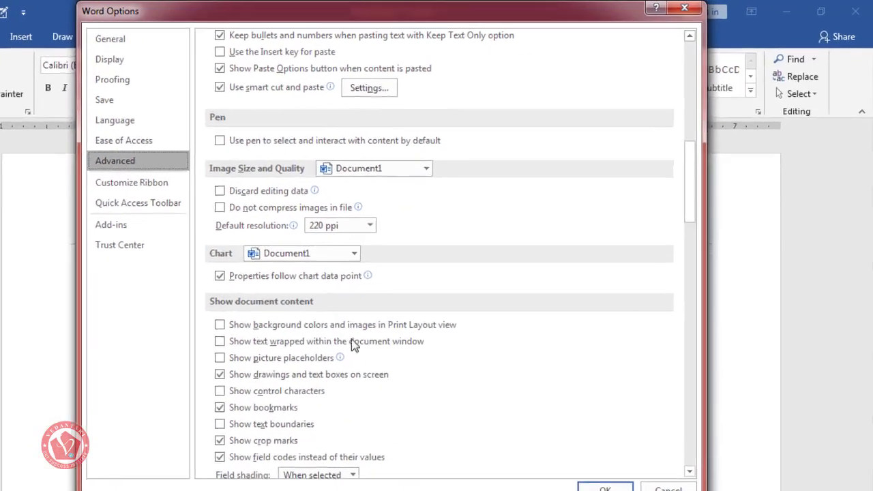
scroll(377, 311, down, 2)
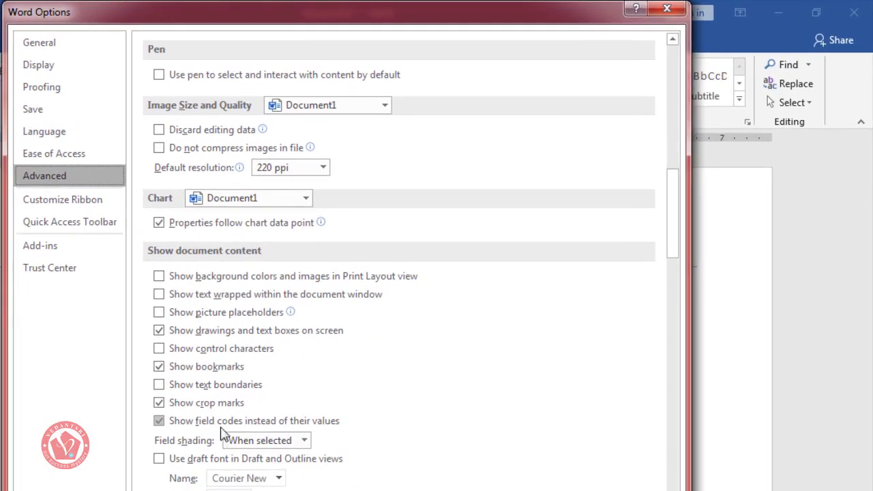
click(330, 333)
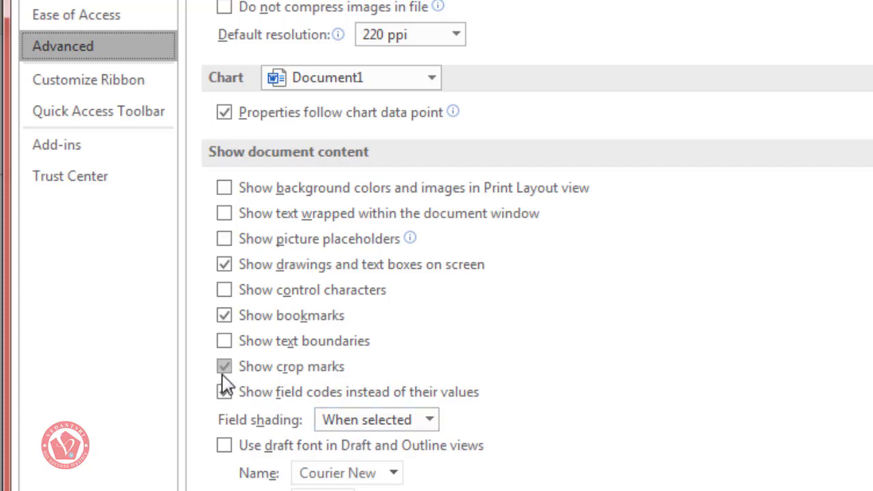
click(225, 371)
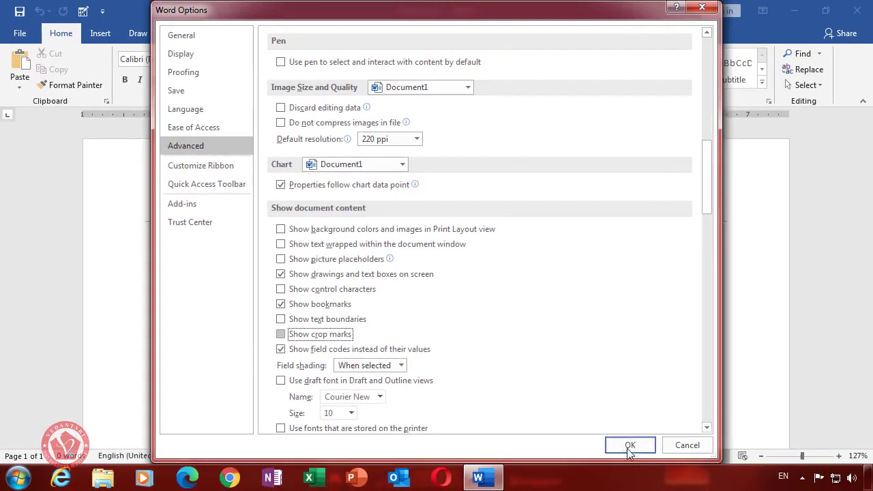
click(628, 447)
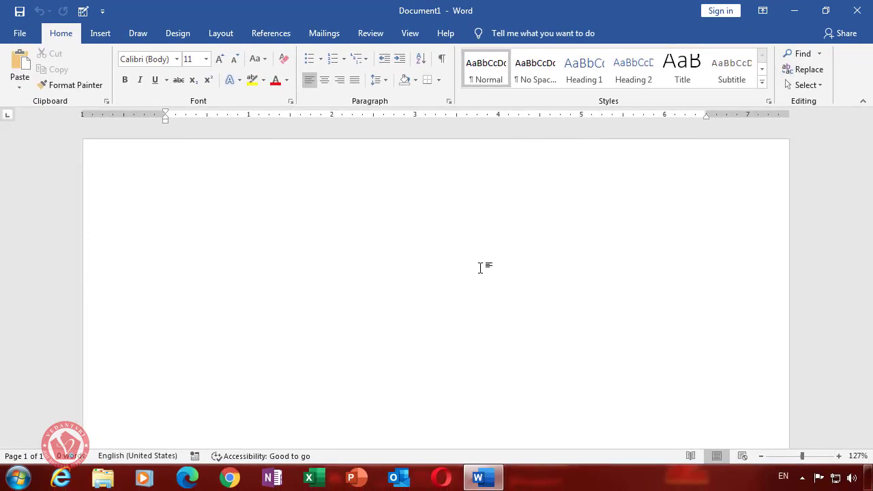
Generate =rand(10) sample text, then set all of it to 14 pt and justified.
text(=rand(10)
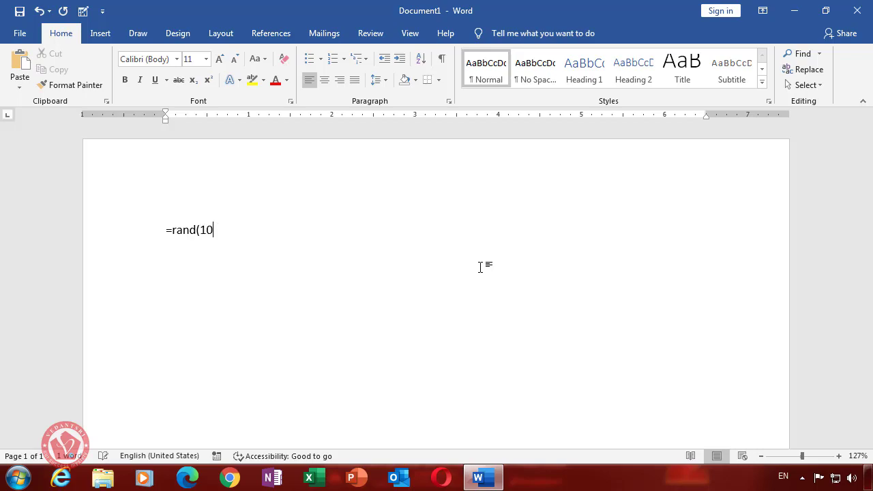
key(Return)
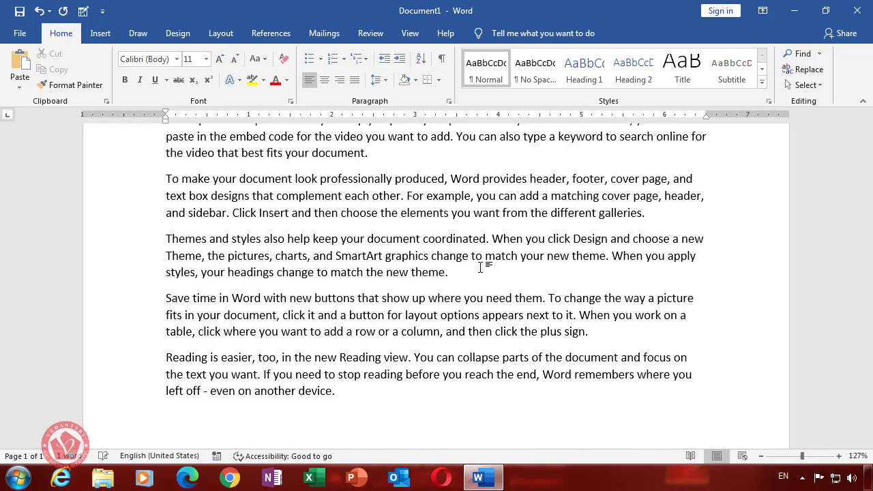
key(ctrl+a)
key(ctrl+shift+period)
key(ctrl+shift+period)
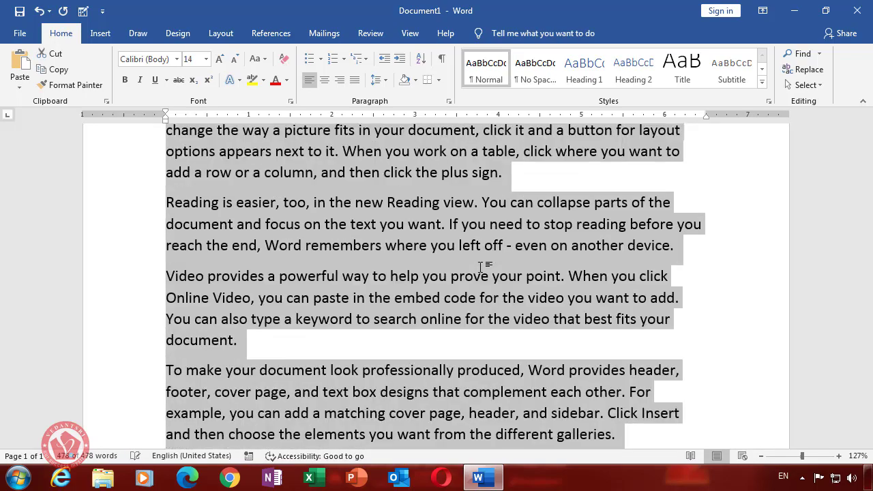
key(ctrl+j)
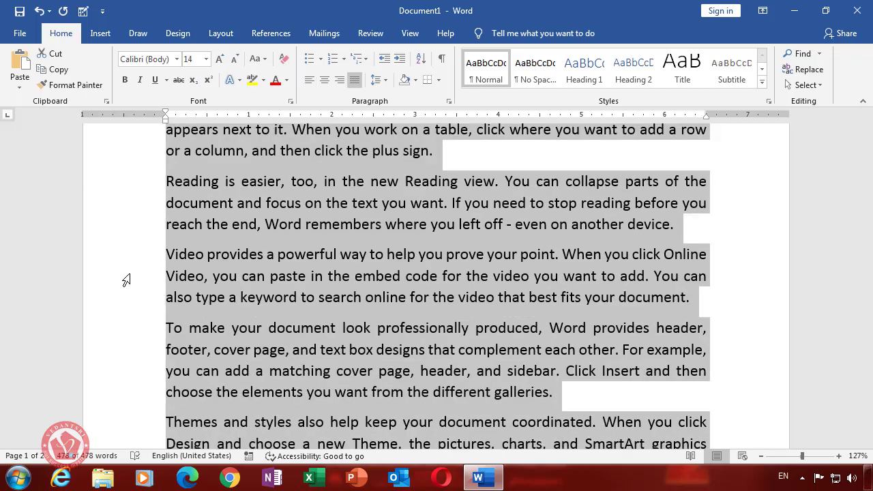
Clear the selection at the top and select 'provides' in the first paragraph.
scroll(505, 227, down, 2)
scroll(506, 227, up, 2)
click(324, 232)
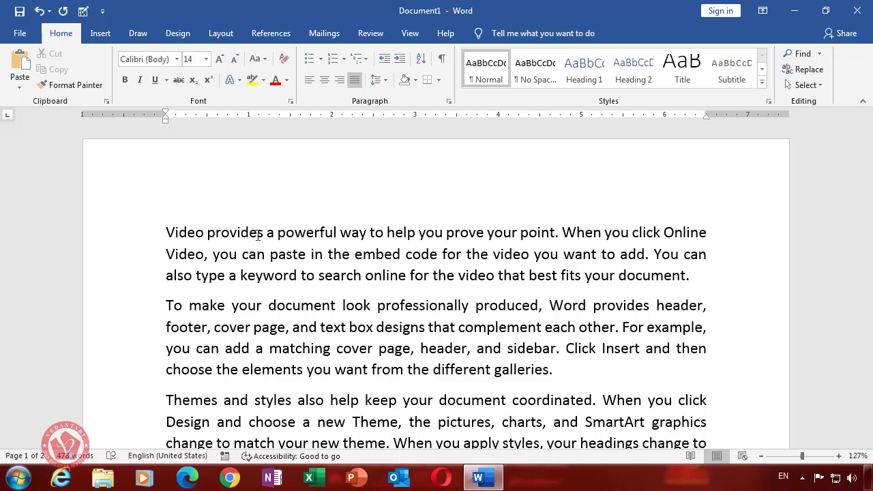
drag(263, 235, 207, 235)
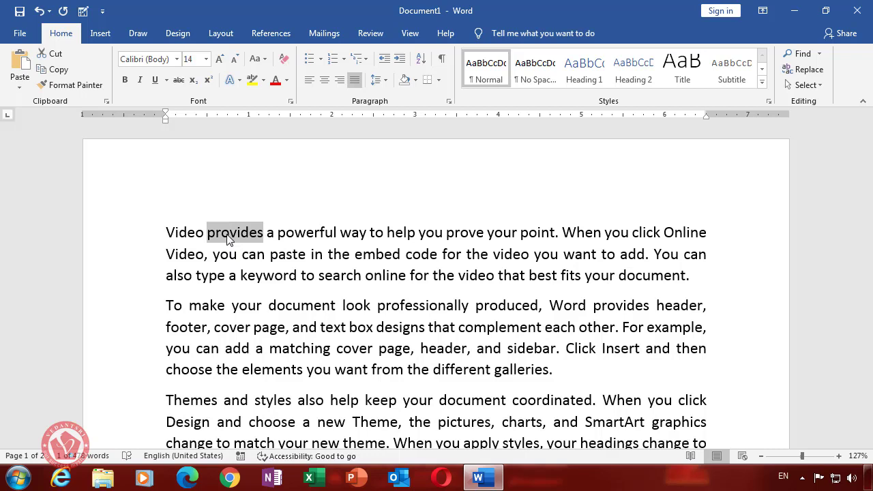
key(ctrl+k)
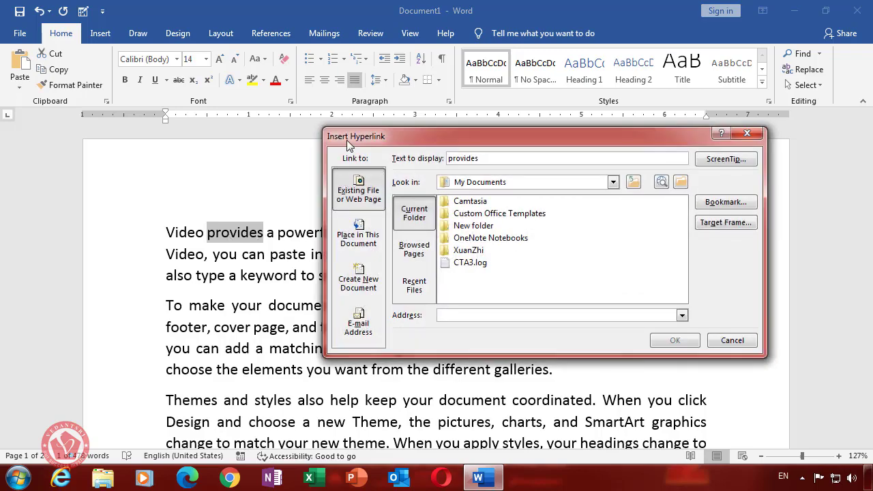
drag(348, 144, 309, 179)
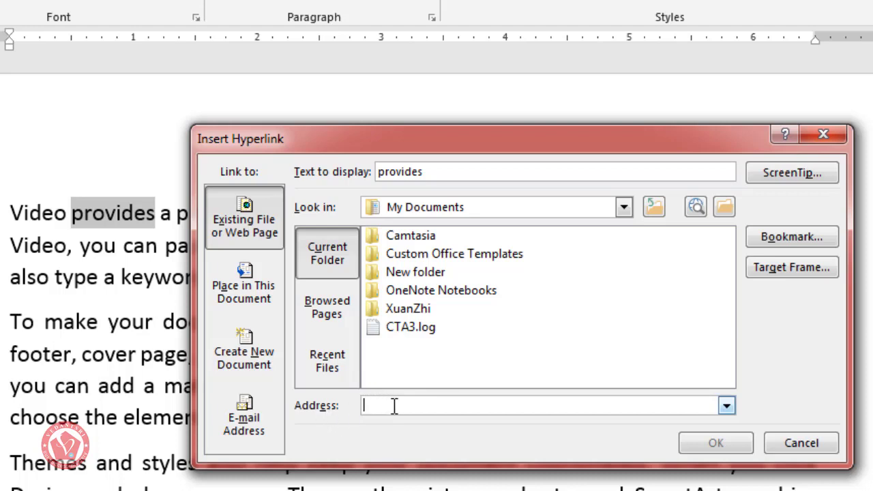
text(ht)
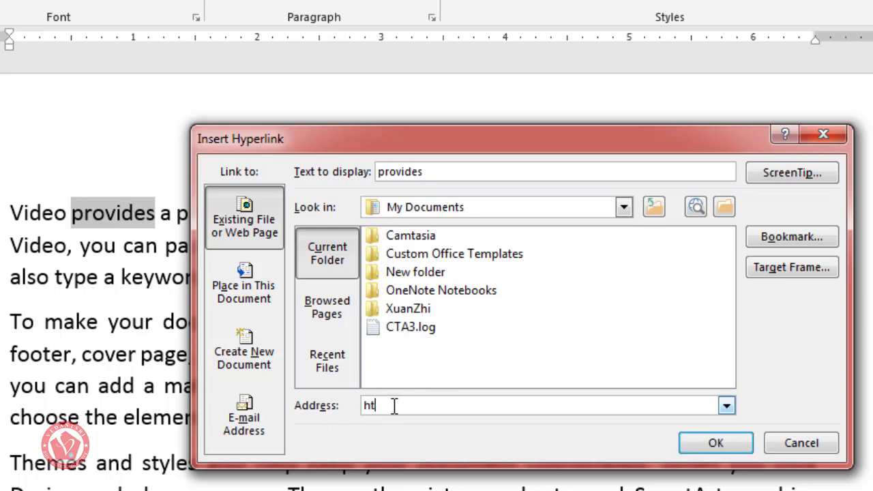
text(tps:)
text(//veda)
text(ntsri.)
text(net)
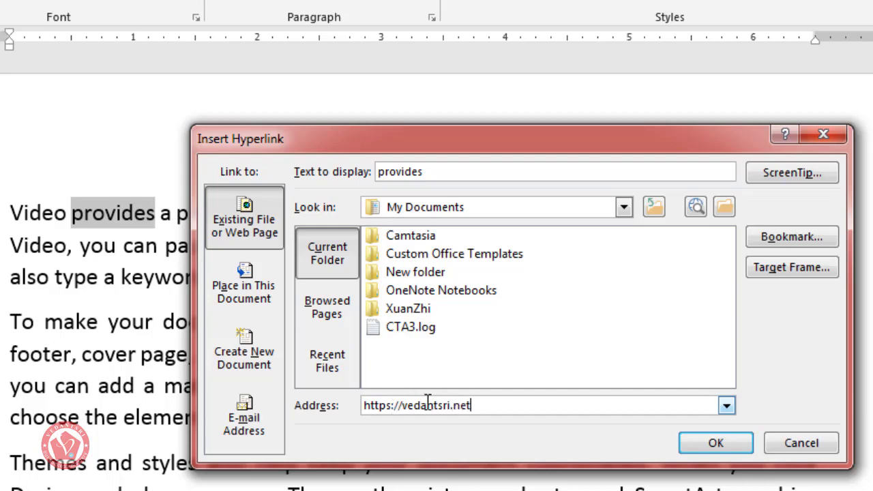
click(715, 443)
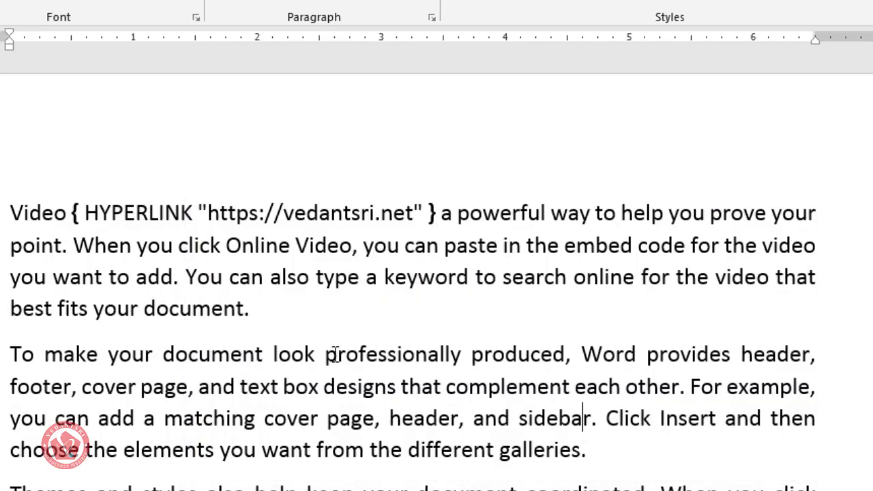
Select the word 'document' at the end of the first paragraph.
drag(117, 211, 426, 212)
click(512, 277)
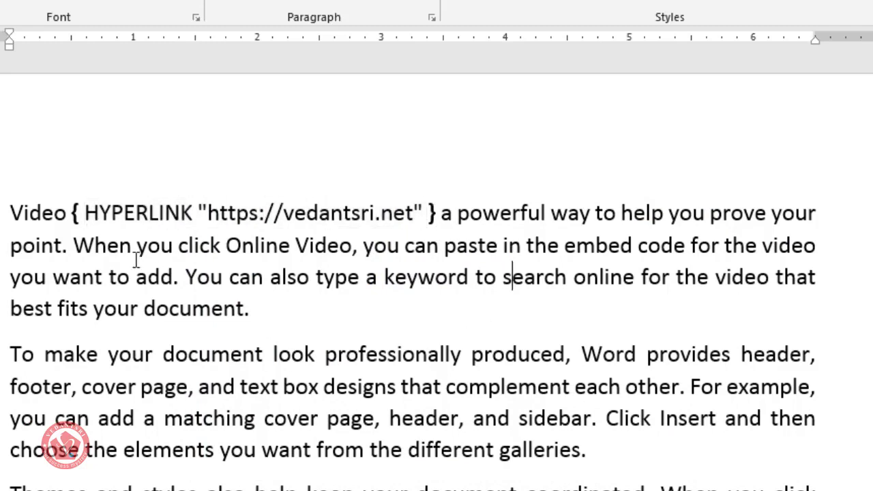
click(73, 213)
click(463, 325)
drag(243, 315, 164, 332)
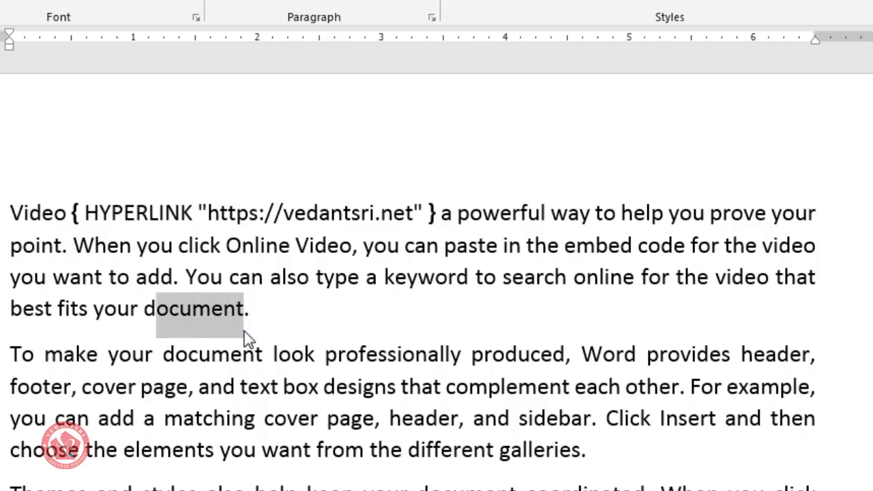
click(242, 311)
double_click(179, 312)
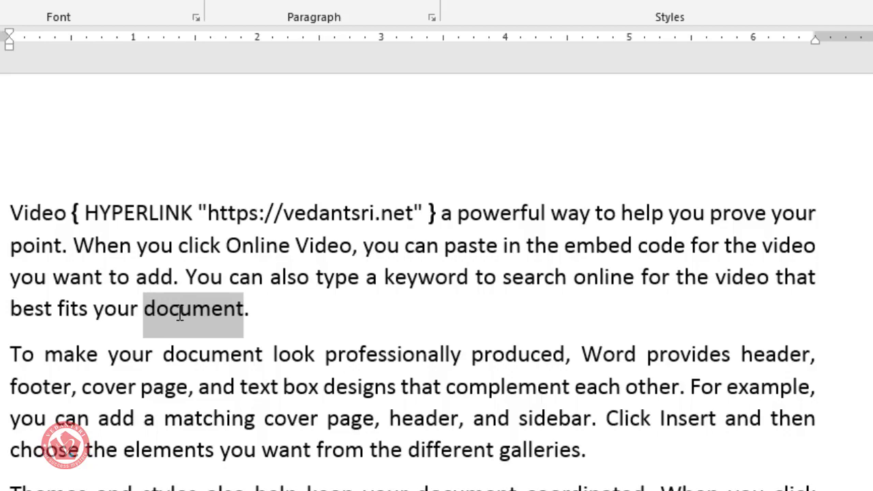
Link 'document' to Shyam.pdf in the Desktop's Save folder via Insert > Link.
key(ctrl+k)
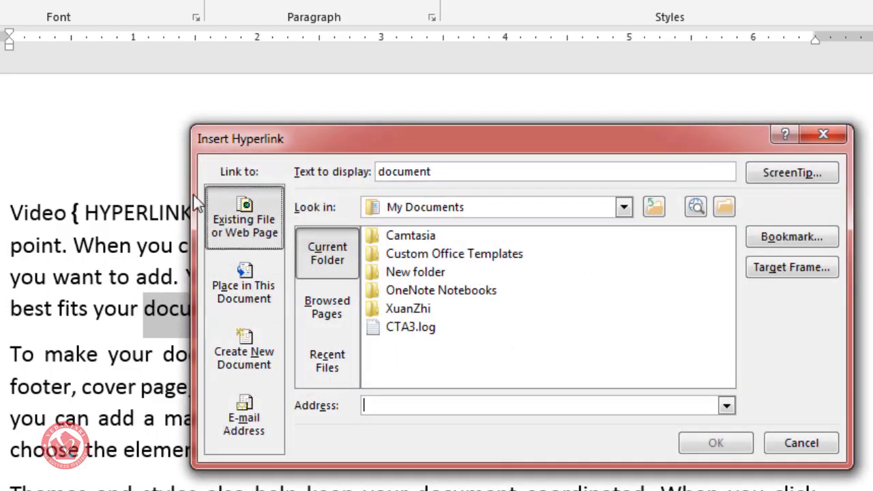
click(800, 444)
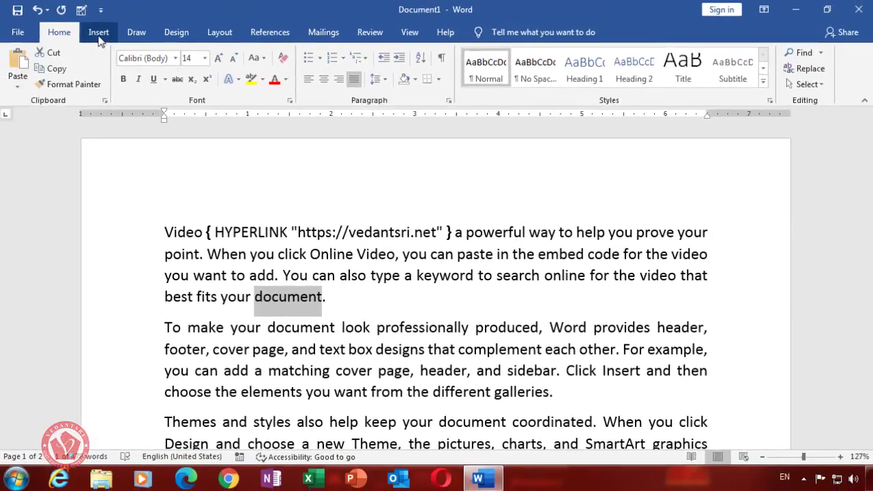
click(97, 31)
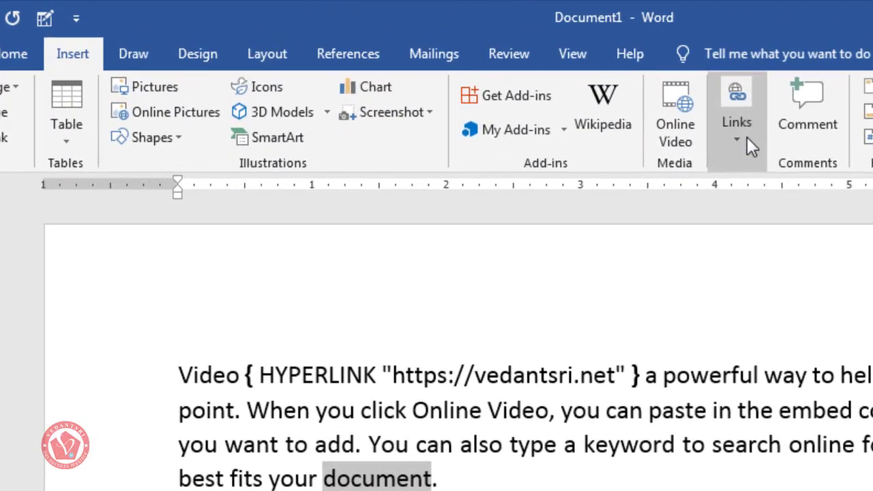
click(658, 118)
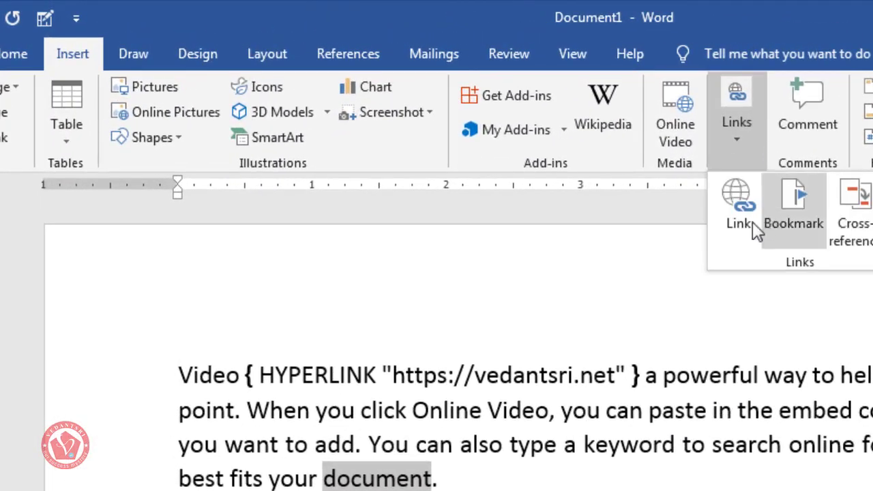
click(738, 208)
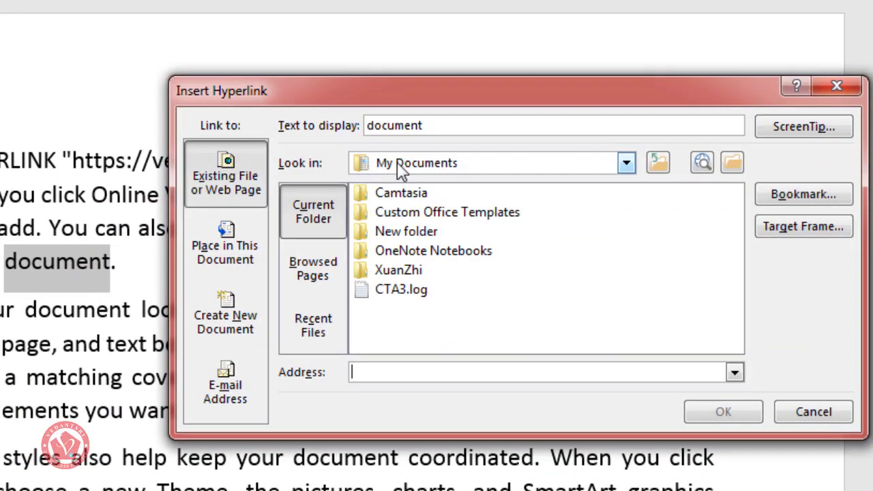
click(626, 164)
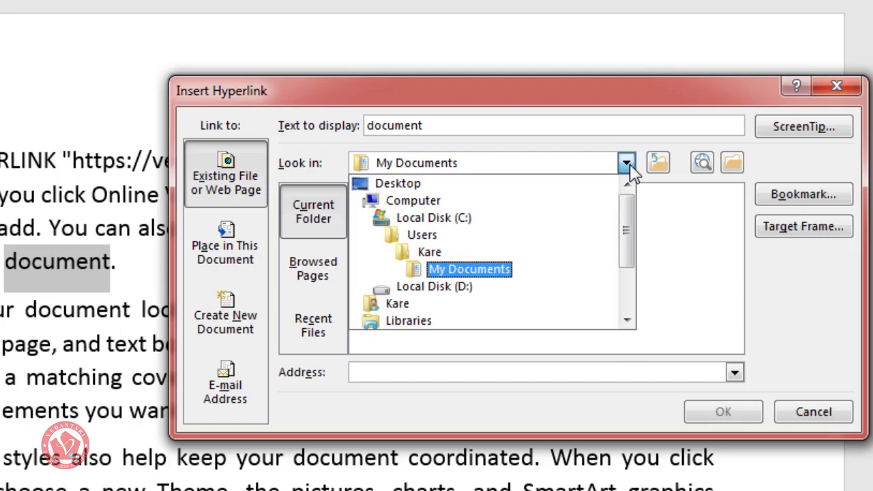
click(394, 185)
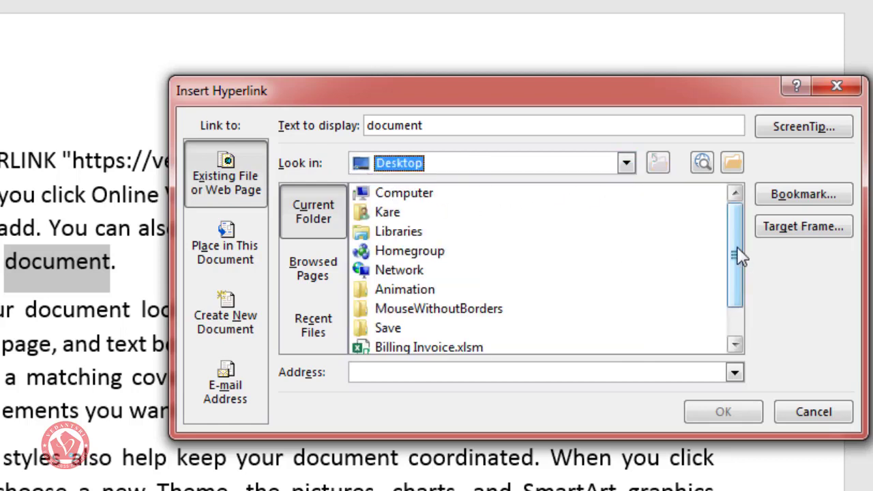
drag(737, 246, 733, 284)
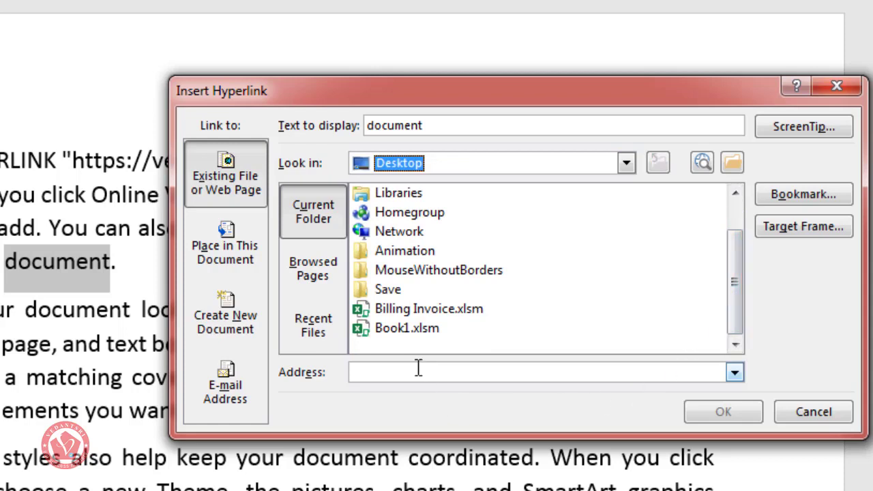
double_click(384, 293)
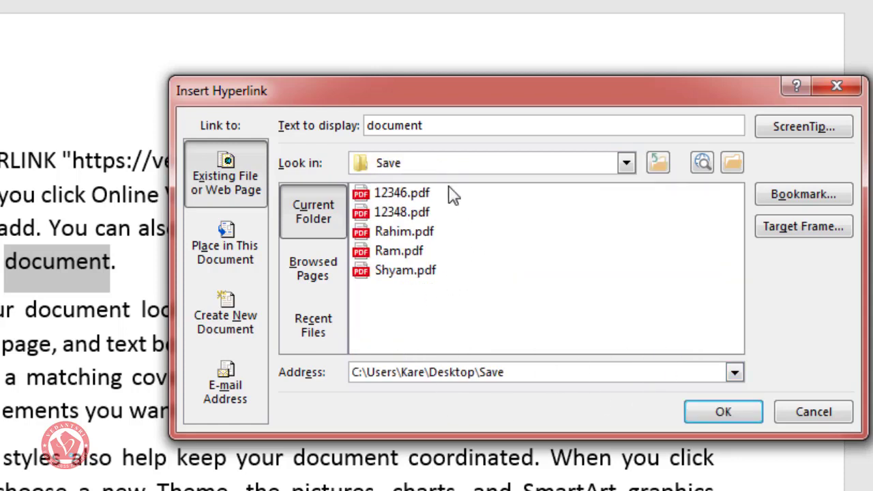
click(399, 272)
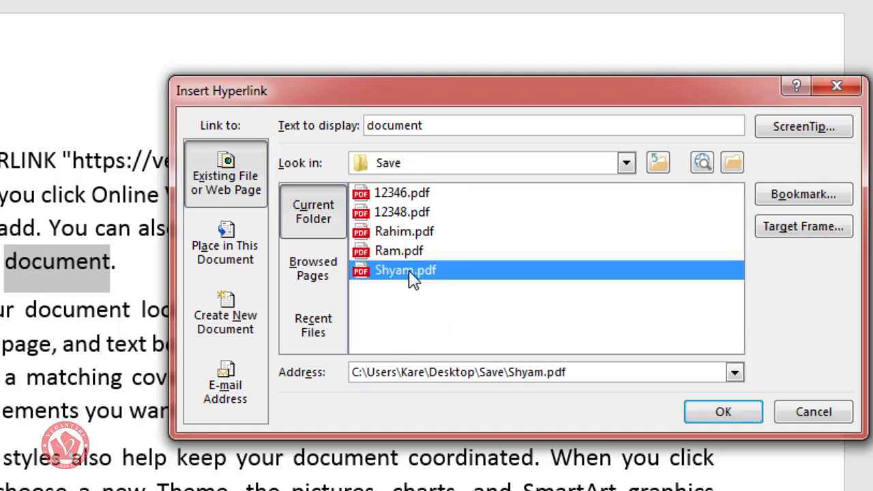
click(722, 412)
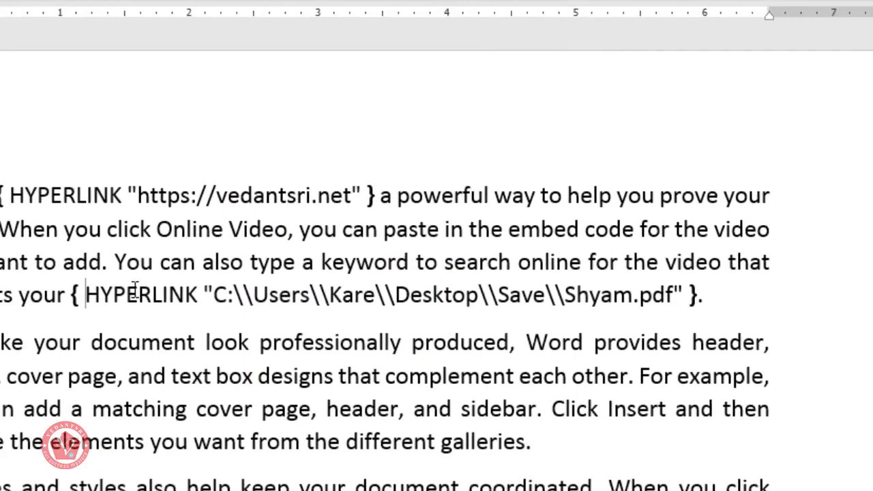
mouse_move(170, 338)
mouse_down()
mouse_move(620, 353)
mouse_move(750, 345)
mouse_up()
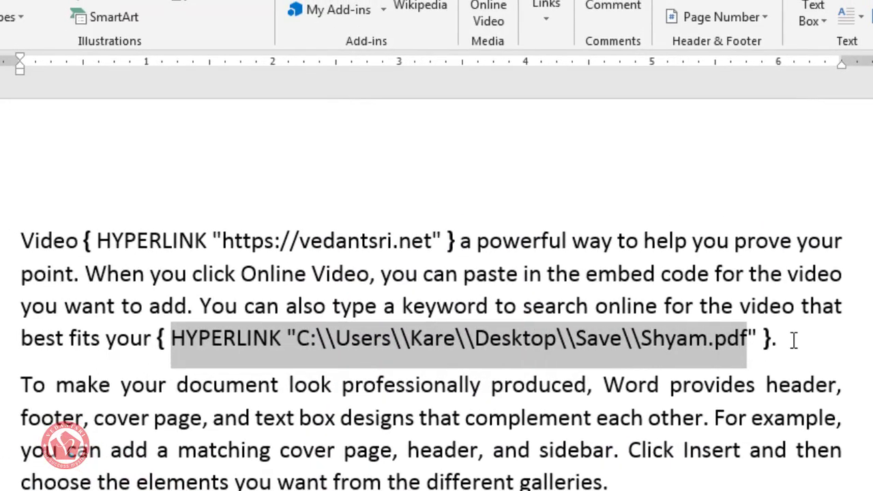
click(794, 340)
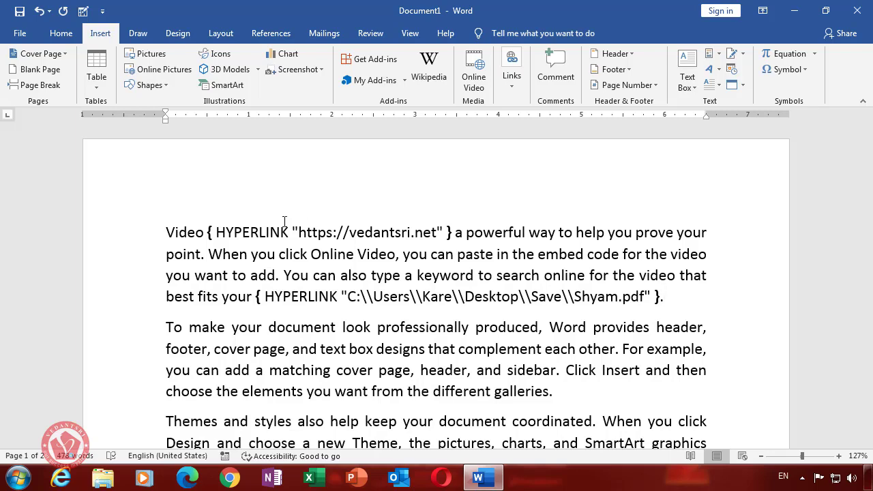
drag(292, 228, 437, 232)
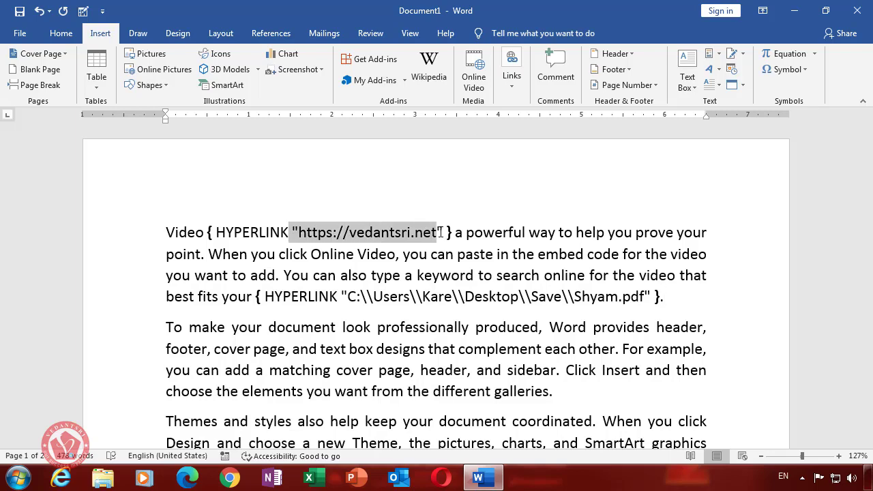
click(468, 311)
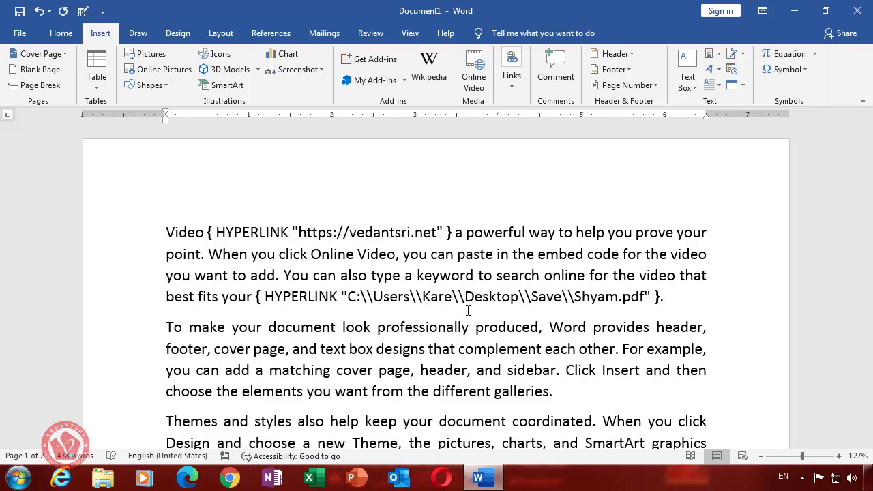
Turn off 'Show field codes instead of their values' in Word's Advanced options.
click(20, 34)
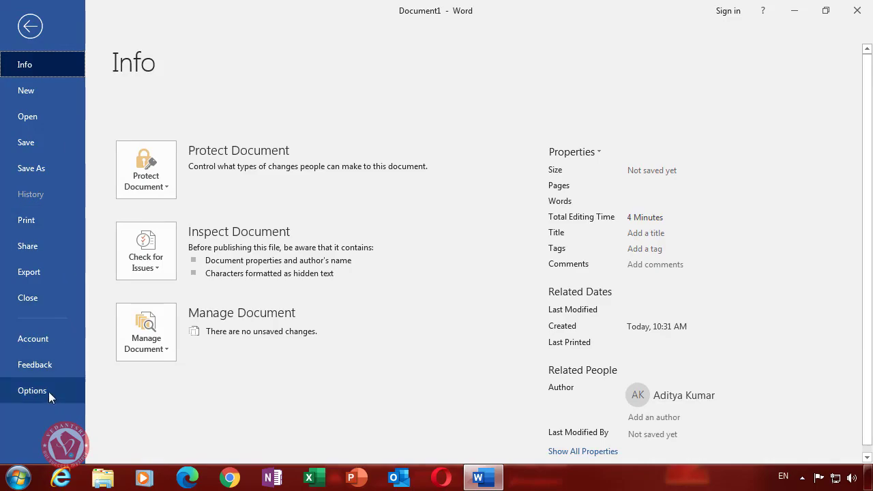
click(47, 393)
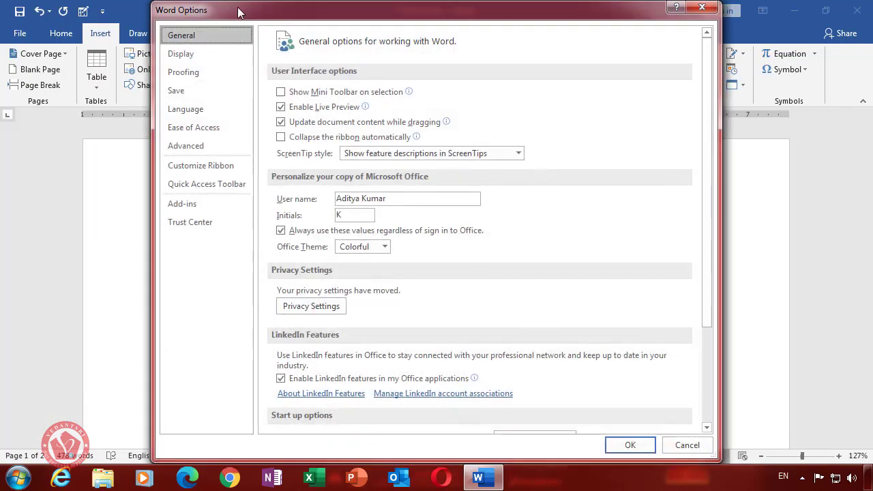
click(225, 145)
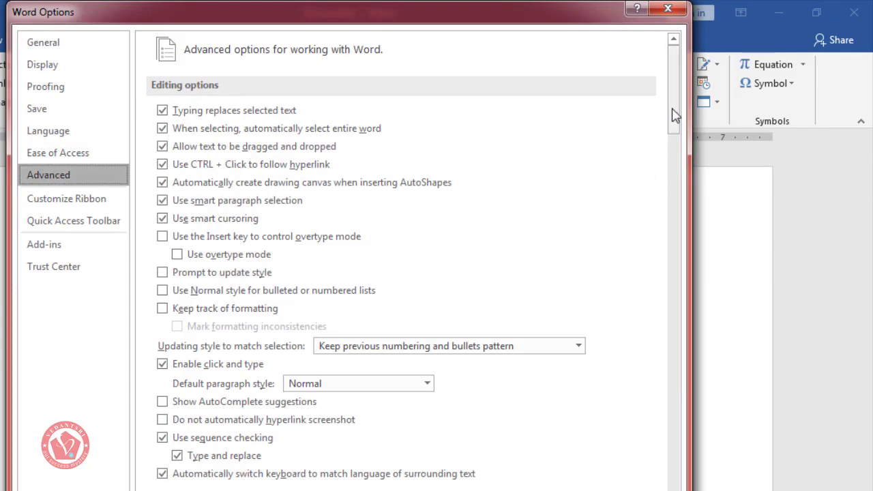
drag(675, 115, 676, 234)
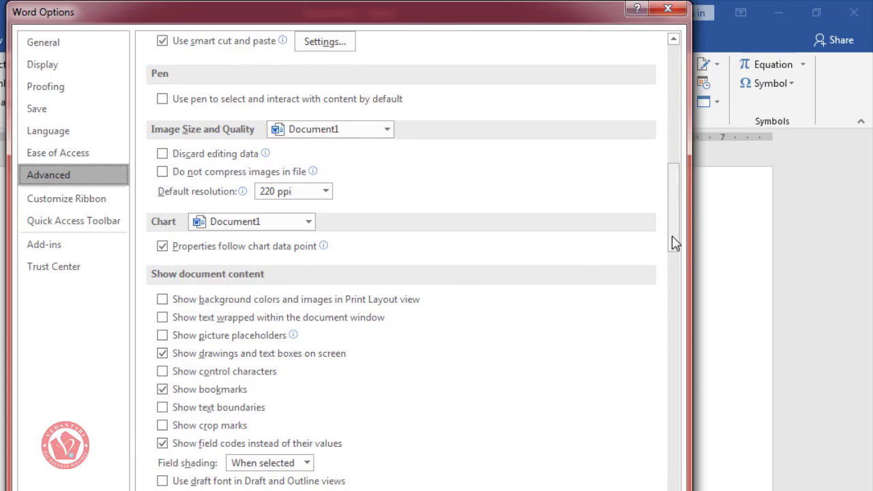
drag(673, 244, 674, 260)
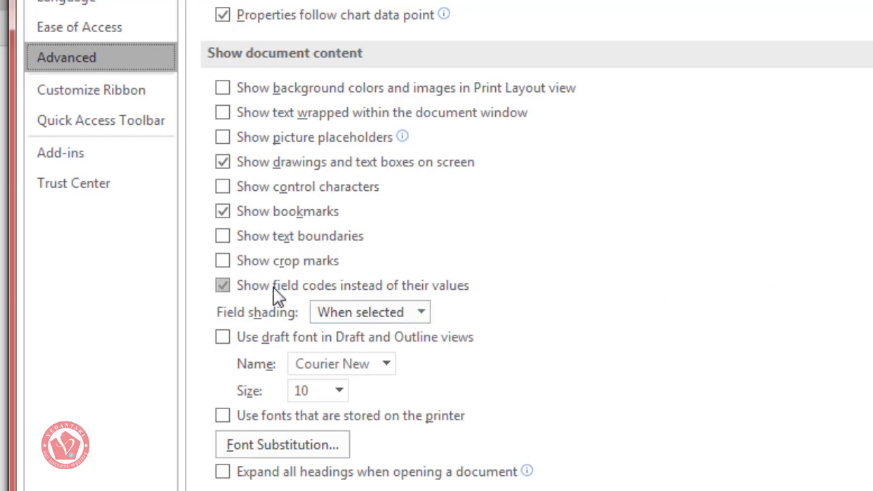
click(325, 287)
click(221, 285)
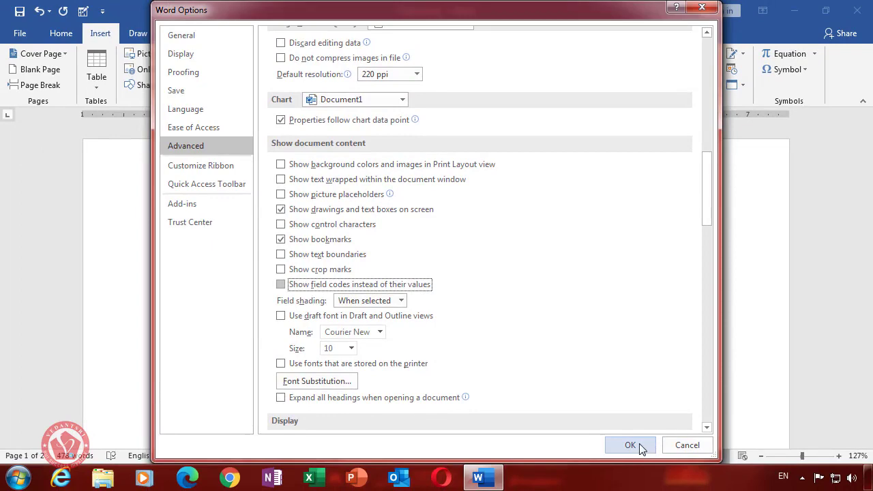
click(630, 446)
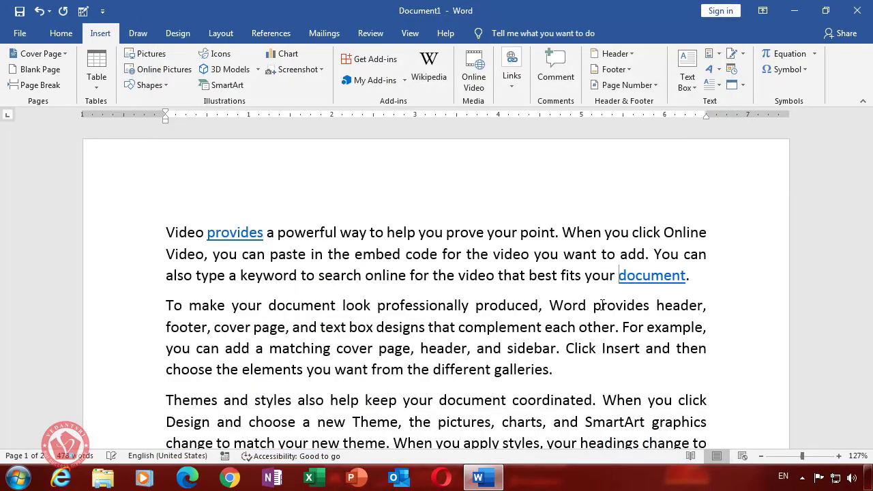
Follow the 'provides' link to vedantsri.net, then minimize the browser back to Word.
double_click(168, 230)
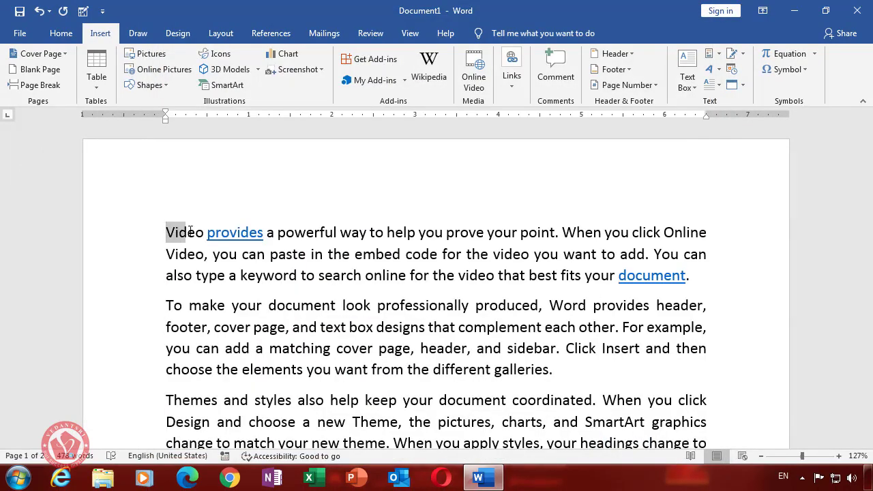
click(236, 234)
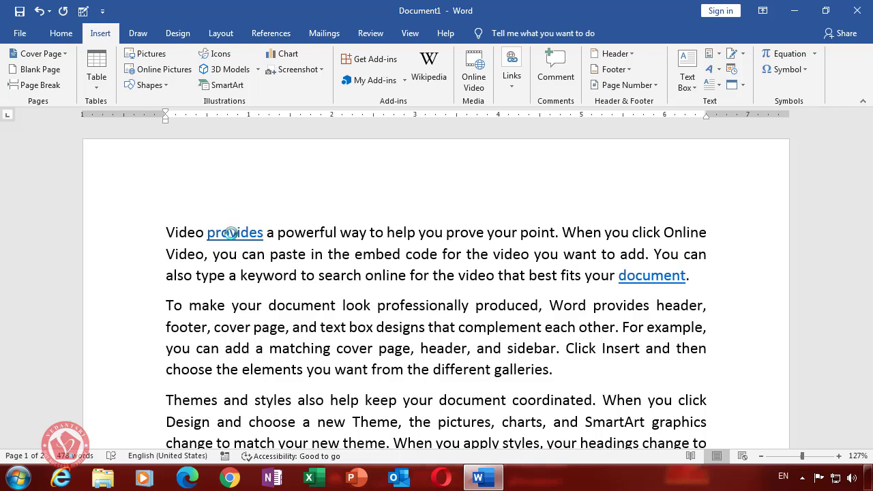
ctrl+click(231, 233)
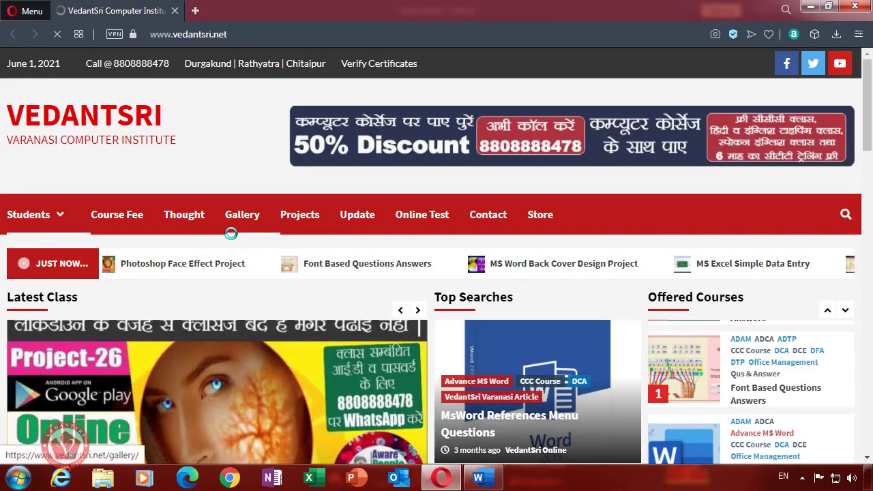
click(810, 6)
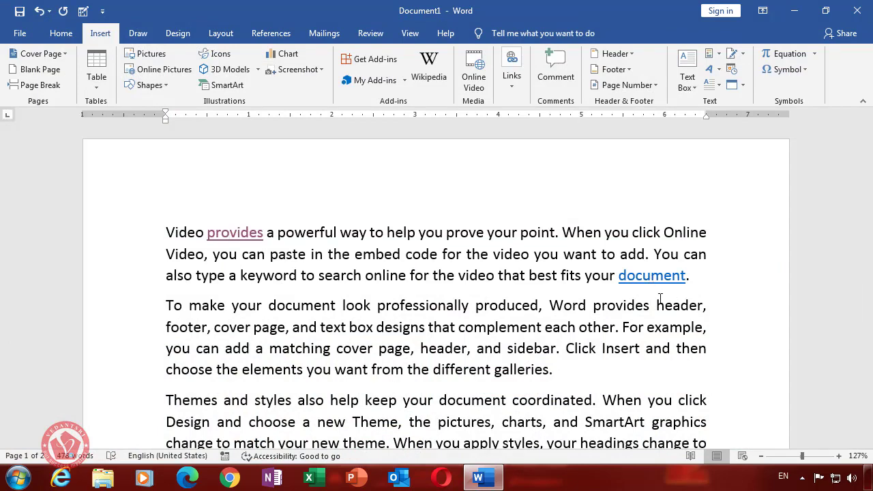
Open Shyam.pdf via the 'document' link, accepting the security notice, then close it.
ctrl+click(652, 280)
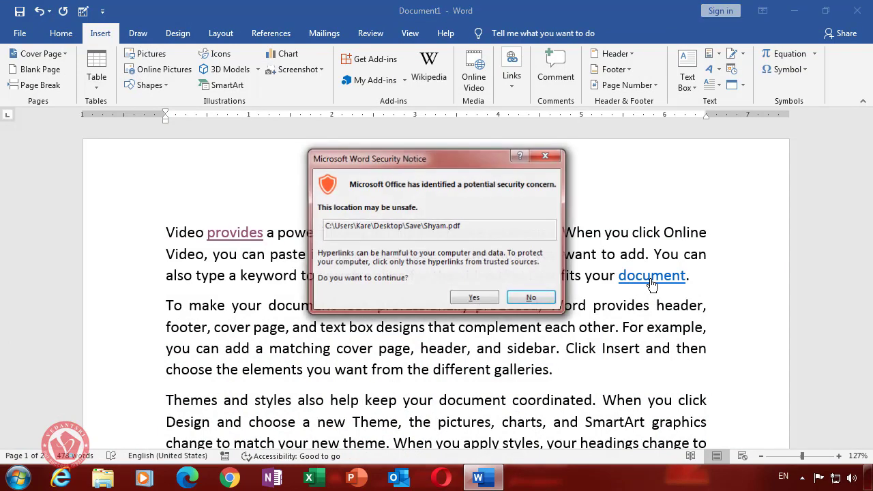
click(474, 298)
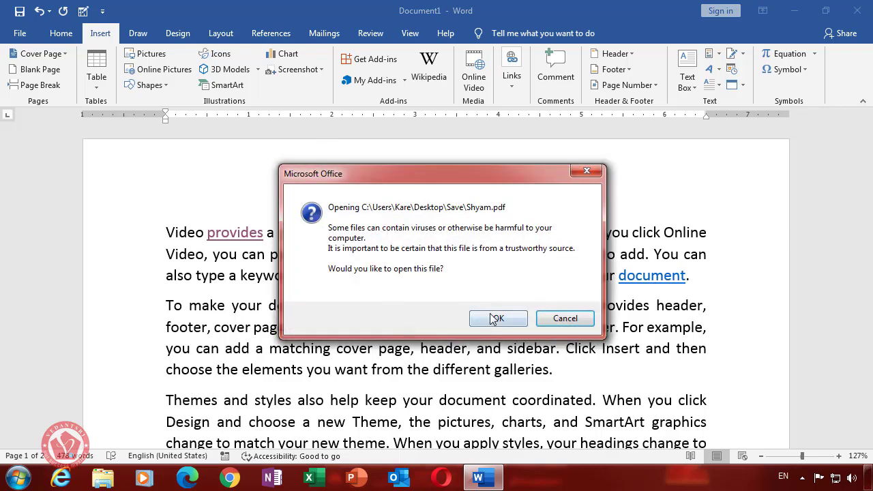
click(497, 319)
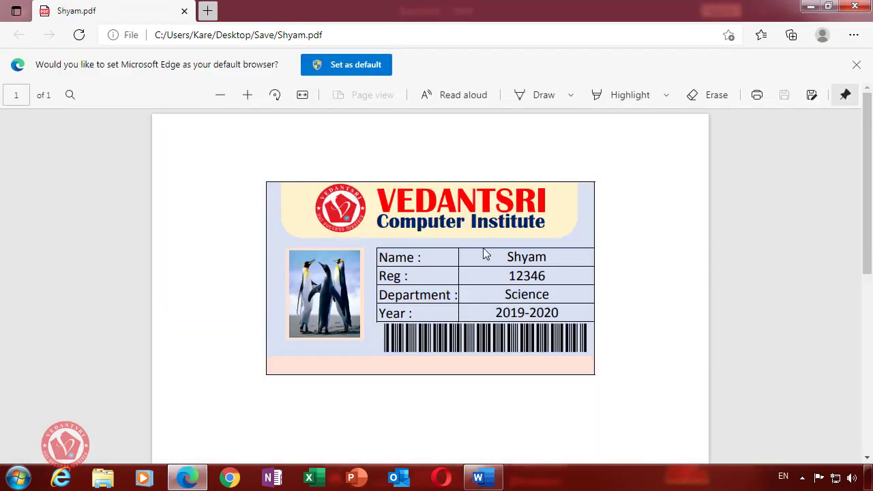
click(856, 7)
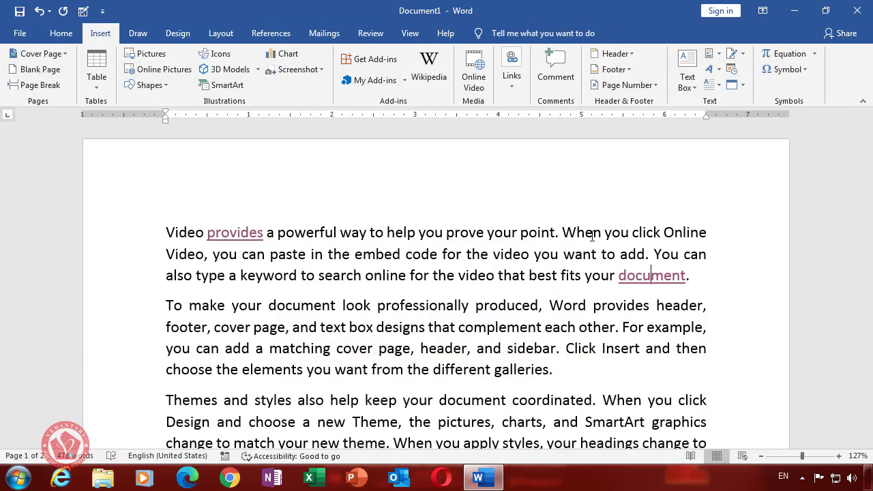